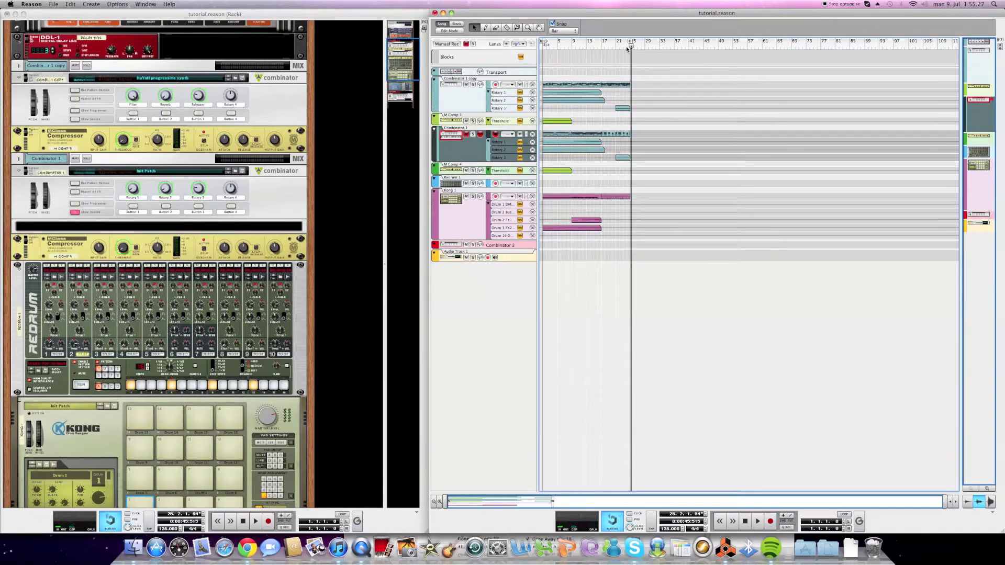
Return playback to the song start and examine the notes of the first clip on the Combinator 1 track
key("Return")
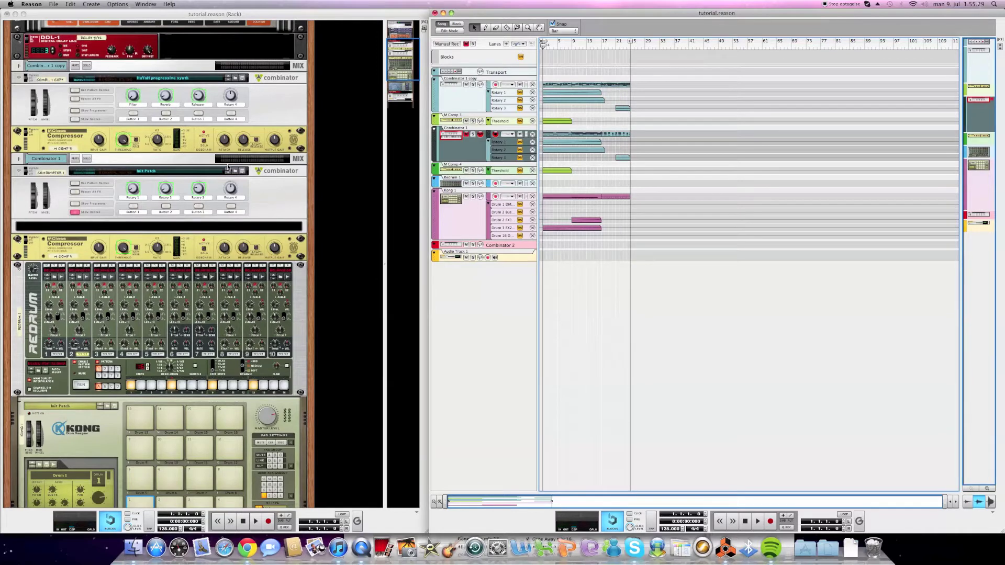
left_click(456, 98)
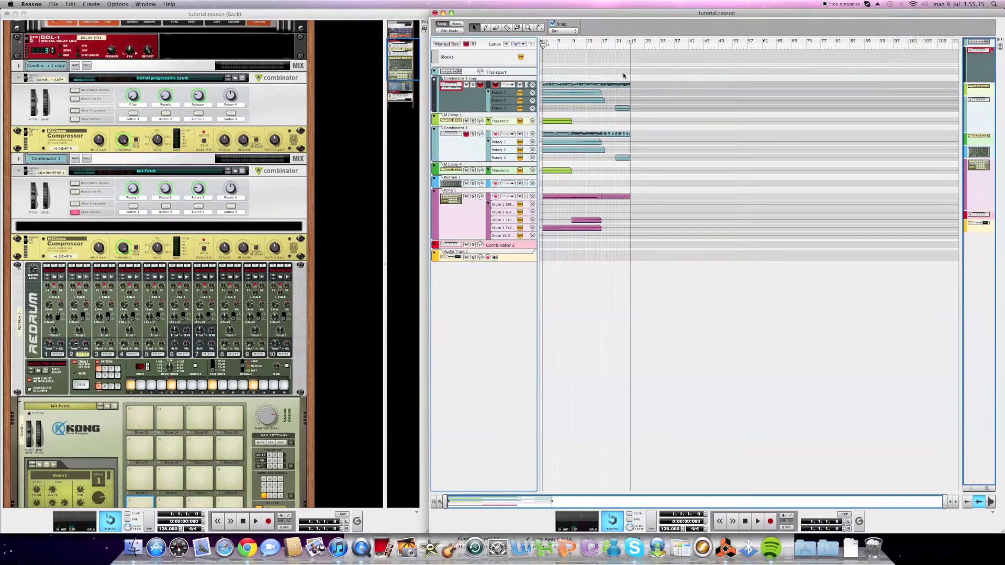
left_click(455, 146)
double_click(556, 138)
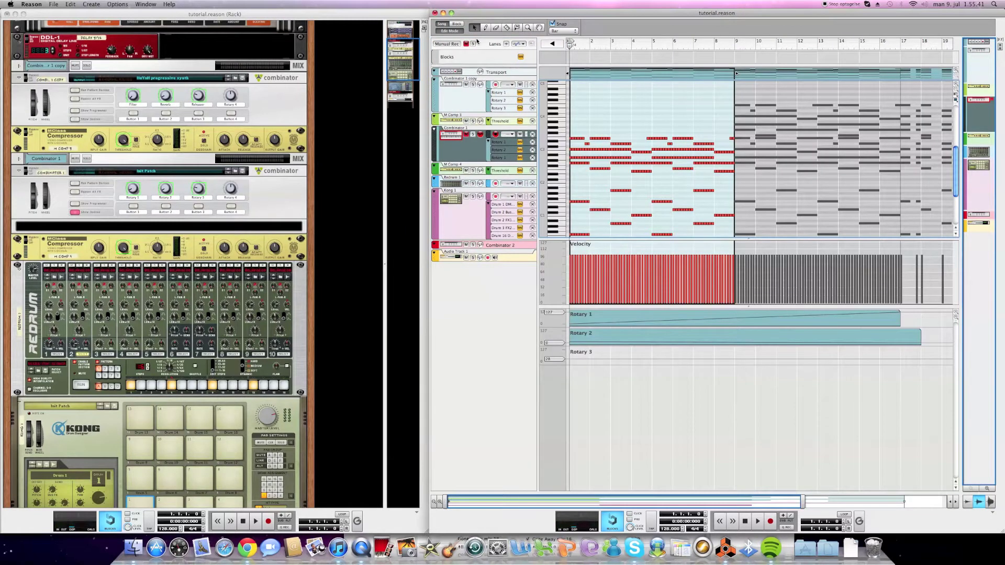
left_click(455, 33)
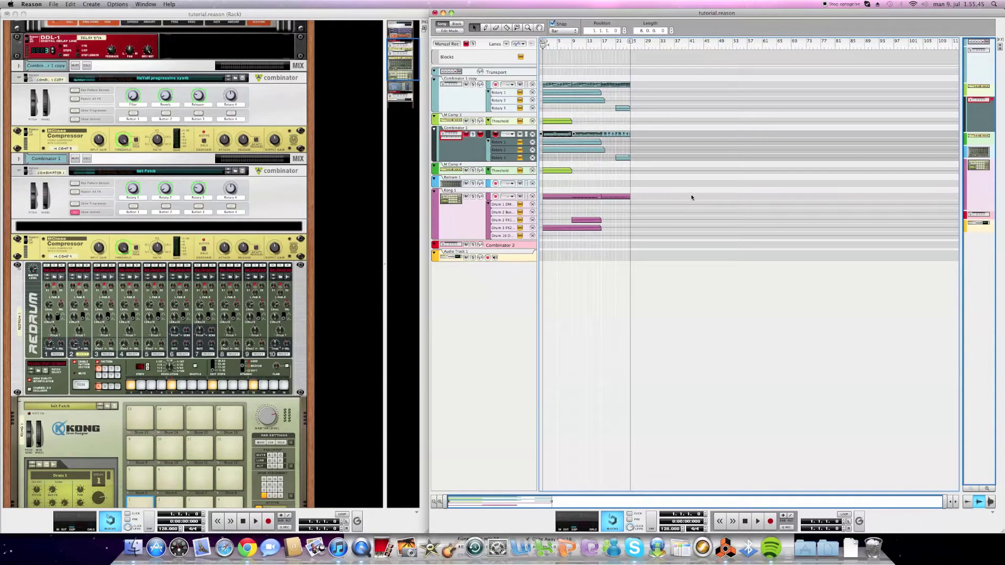
left_click(336, 204)
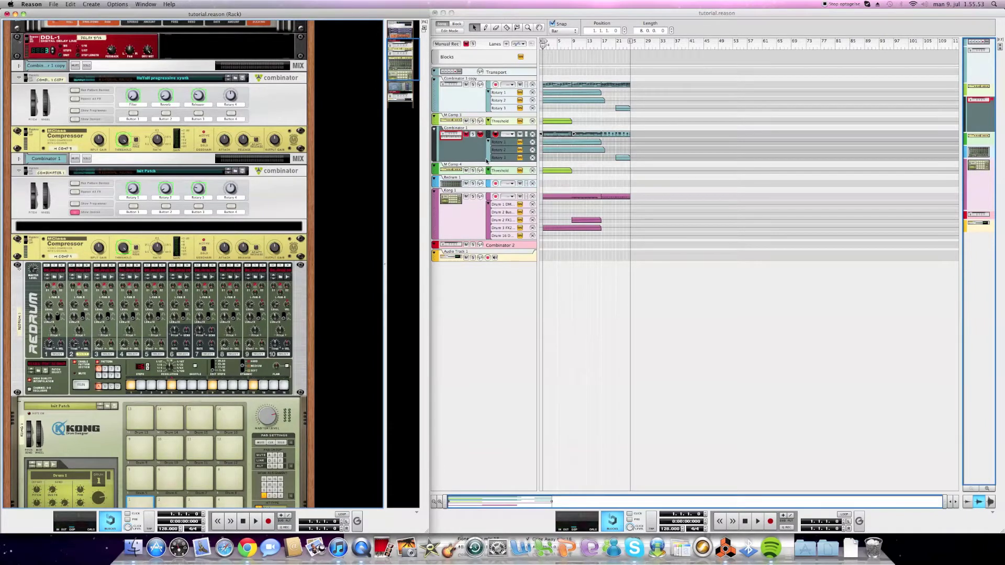
left_click(523, 101)
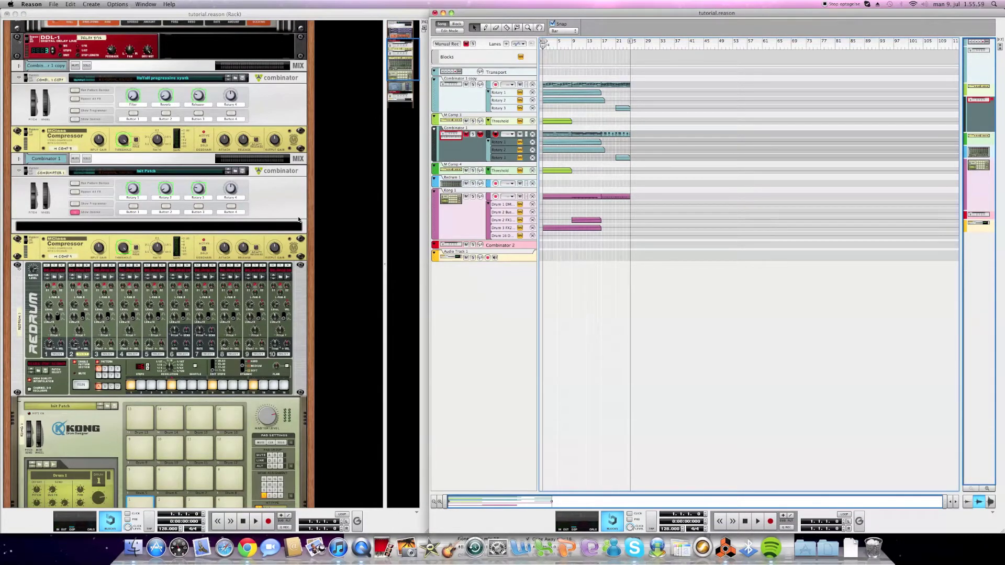
Create a Line Mixer 6:2 inside the empty Combinator 1
left_click(282, 211)
right_click(271, 225)
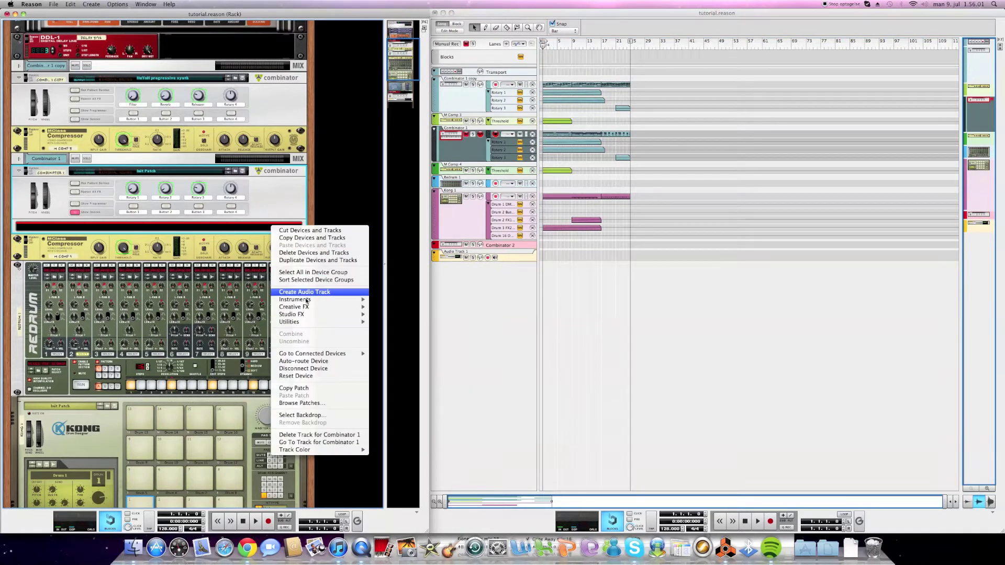
mouse_move(361, 323)
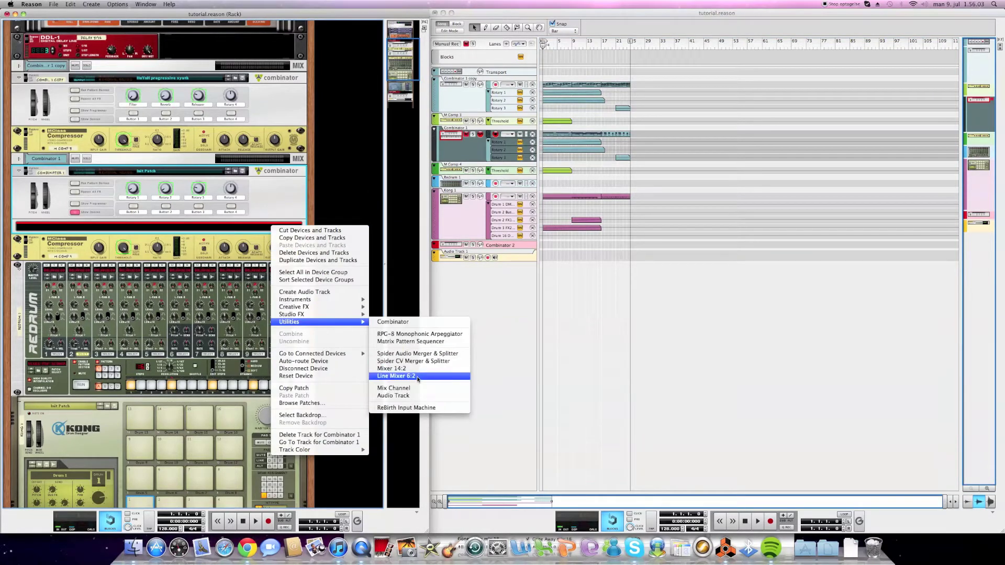
left_click(396, 376)
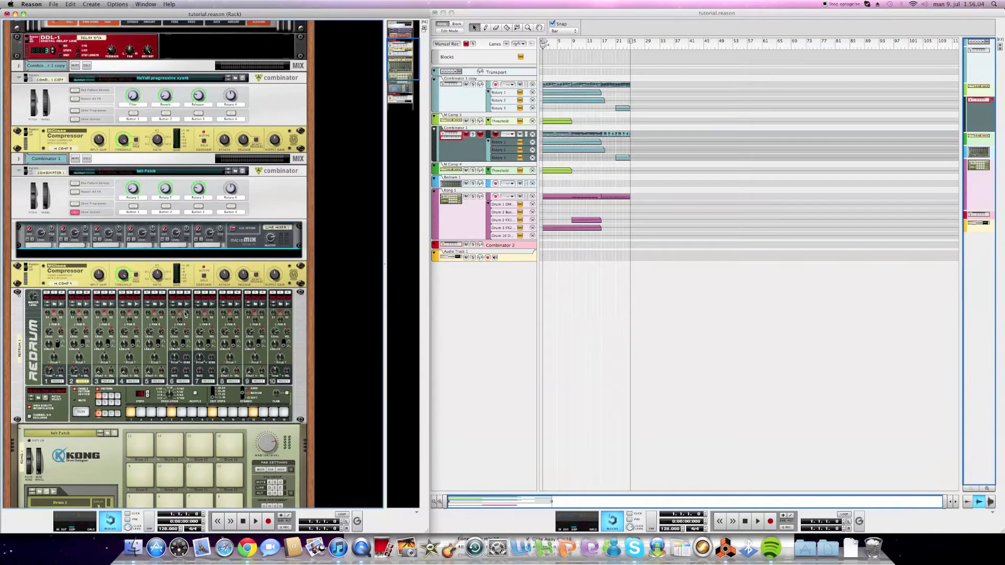
Add a Thor Polysonic Synthesizer below the line mixer, reset it to its initial state and expand its programmer
right_click(279, 256)
mouse_move(325, 326)
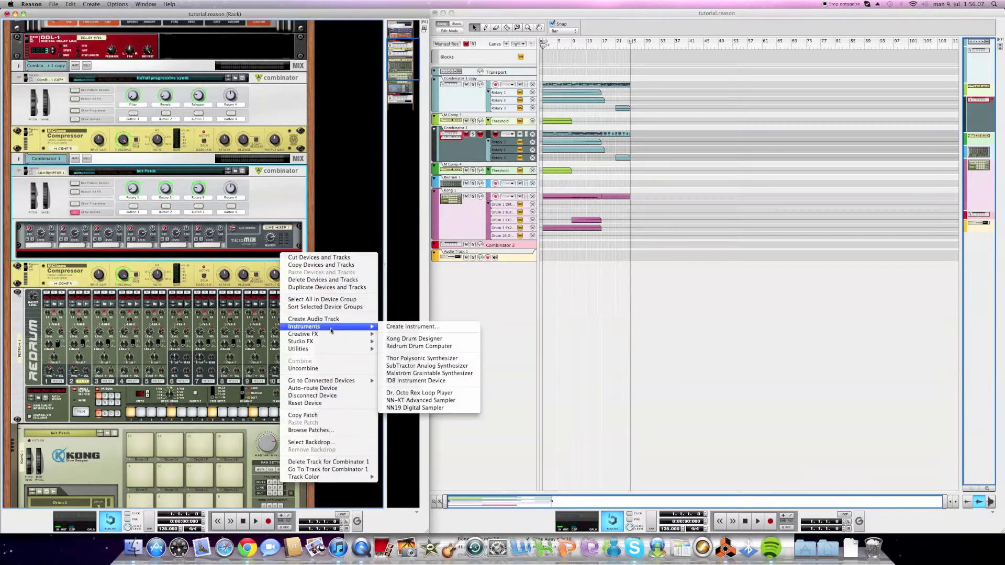
left_click(416, 358)
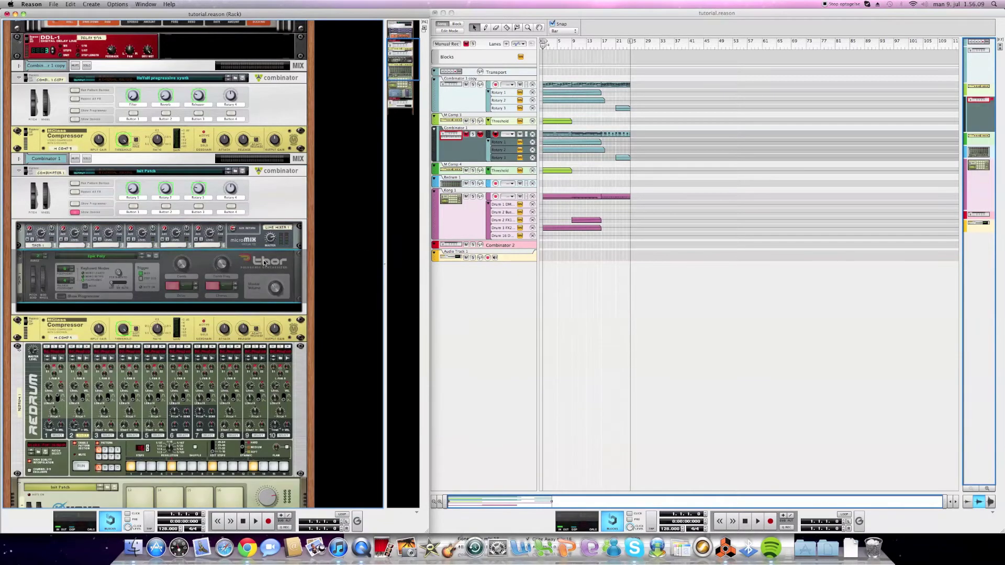
right_click(281, 262)
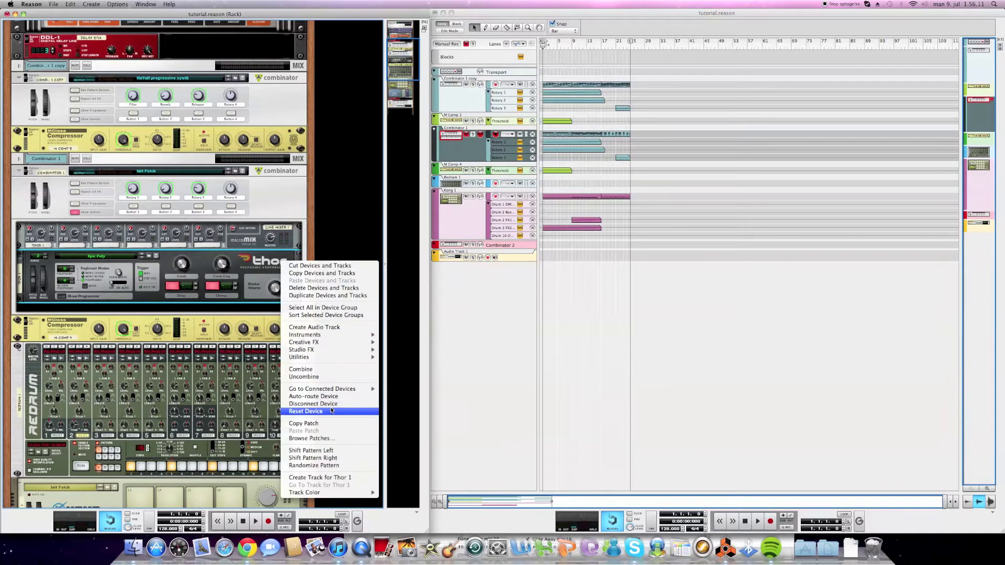
left_click(306, 411)
left_click(61, 296)
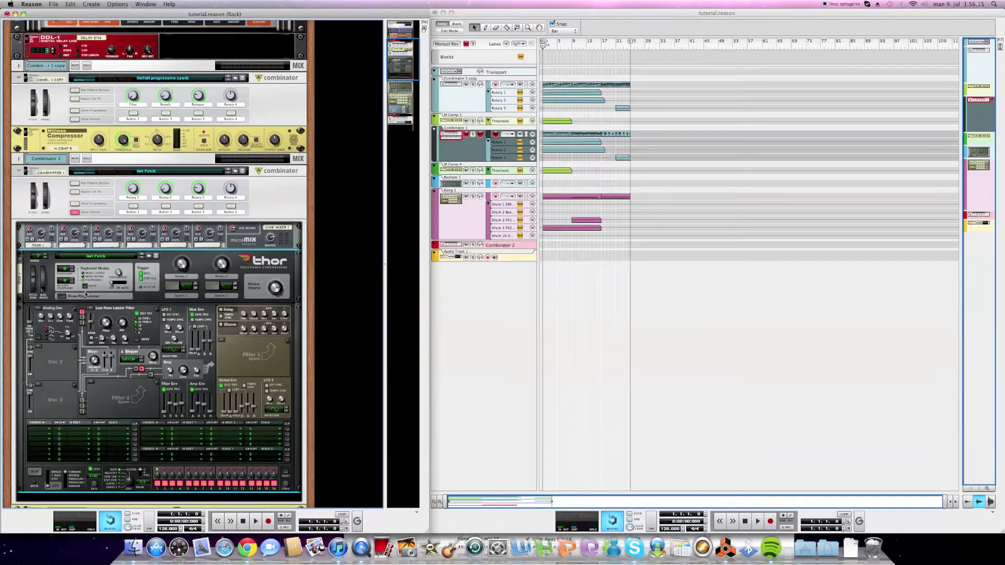
scroll(85, 295, "down", 4)
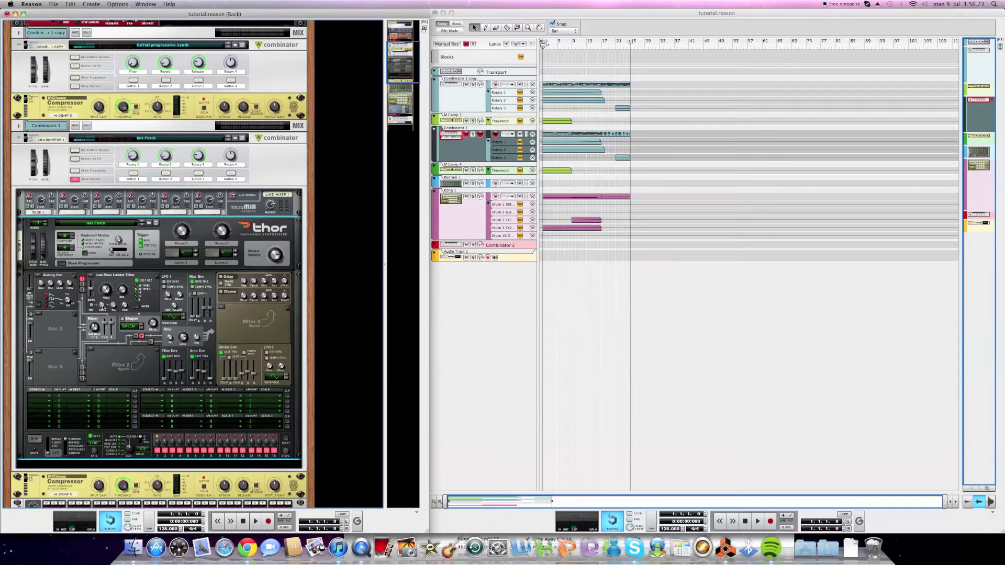
Raise the envelope amount of Thor's low-pass ladder filter, then set the filter envelope decay to 552 ms and raise its sustain slightly
mouse_move(103, 307)
left_click_drag(103, 307, 113, 286)
mouse_move(171, 372)
left_click_drag(170, 374, 171, 378)
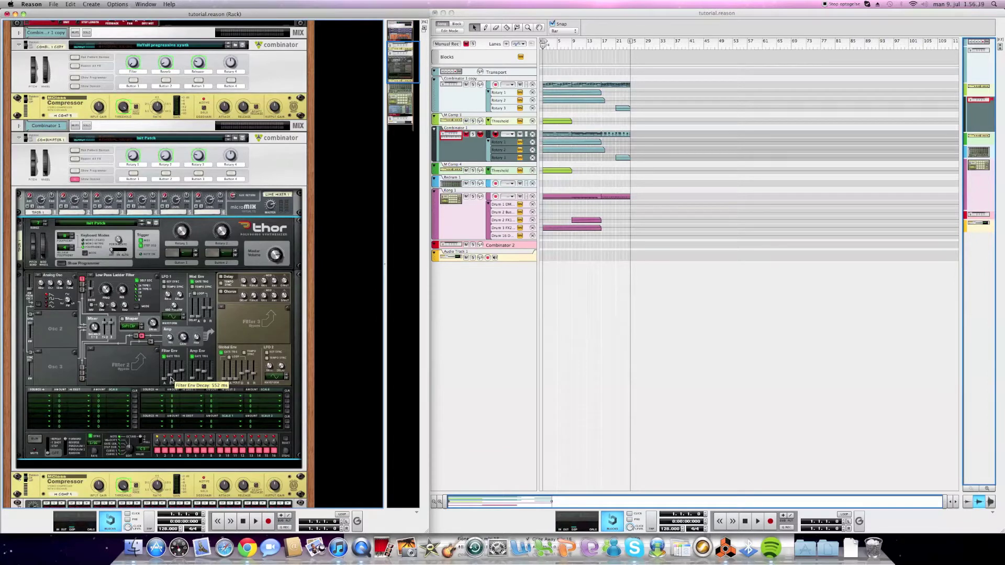
mouse_move(178, 376)
left_click_drag(179, 376, 178, 373)
mouse_move(183, 376)
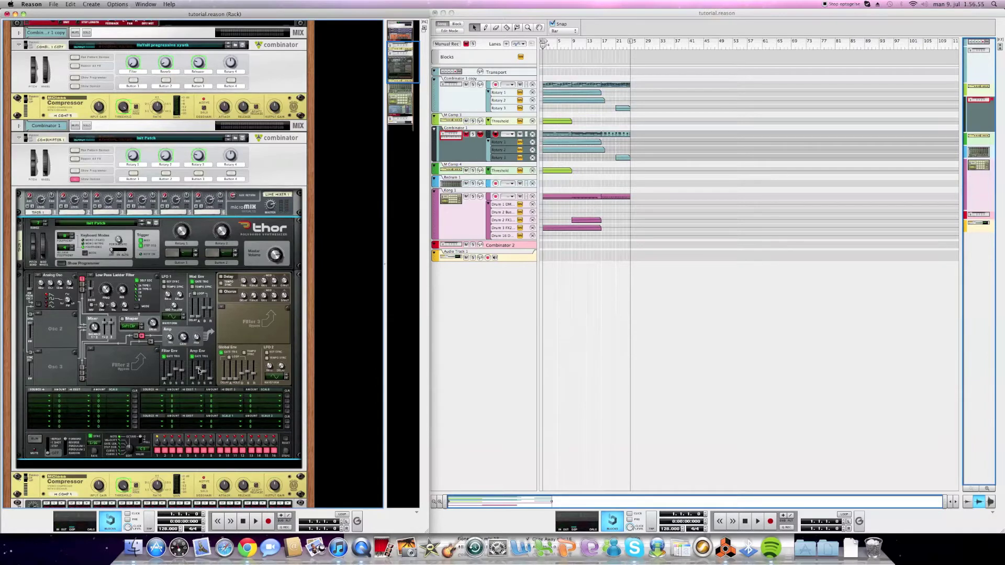
Shape Thor's amp envelope with a shorter decay, higher sustain and lower release, and raise the synth's polyphony
left_click_drag(198, 376, 198, 377)
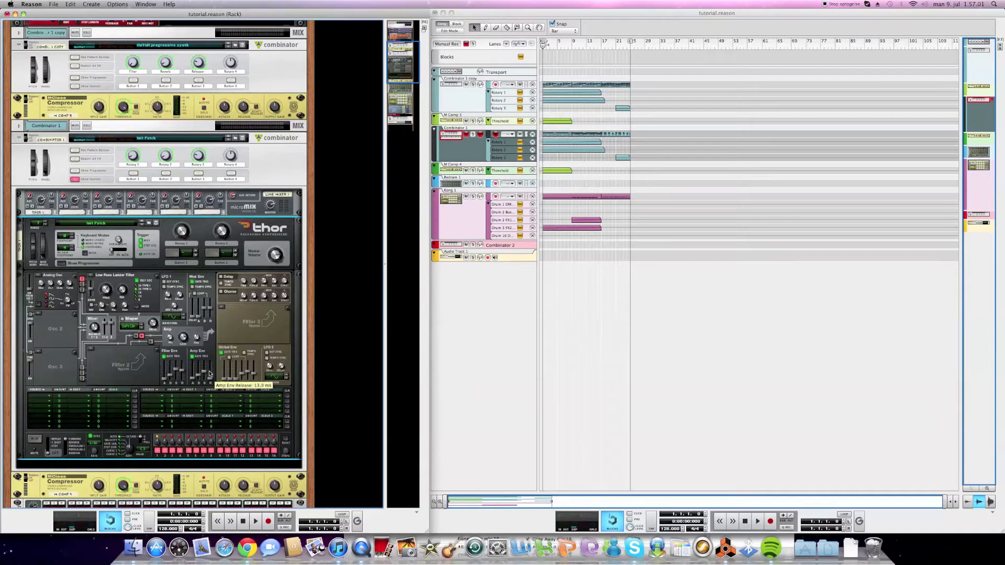
mouse_move(206, 373)
left_click_drag(206, 374, 208, 363)
left_click_drag(214, 373, 212, 378)
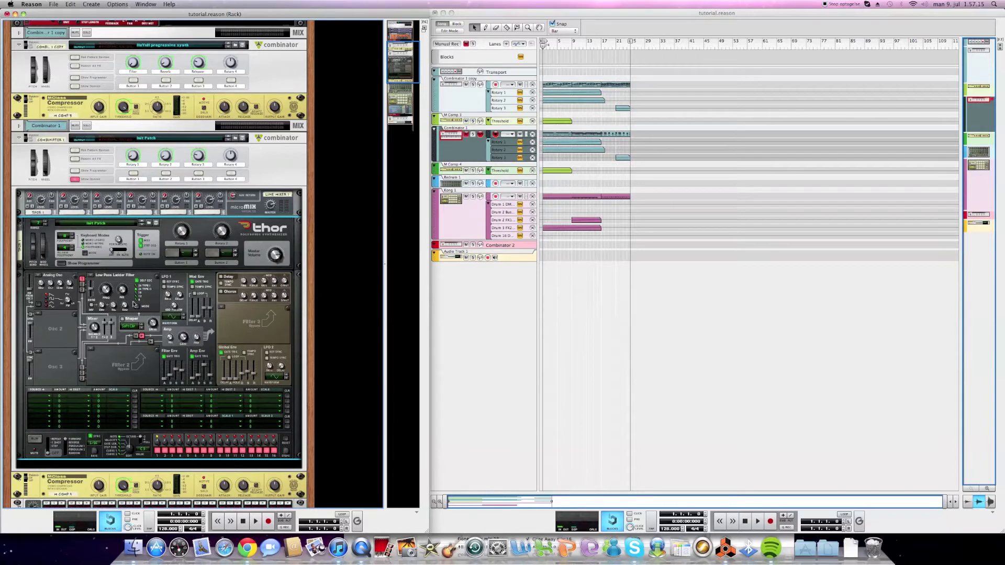
scroll(145, 261, "down", 1)
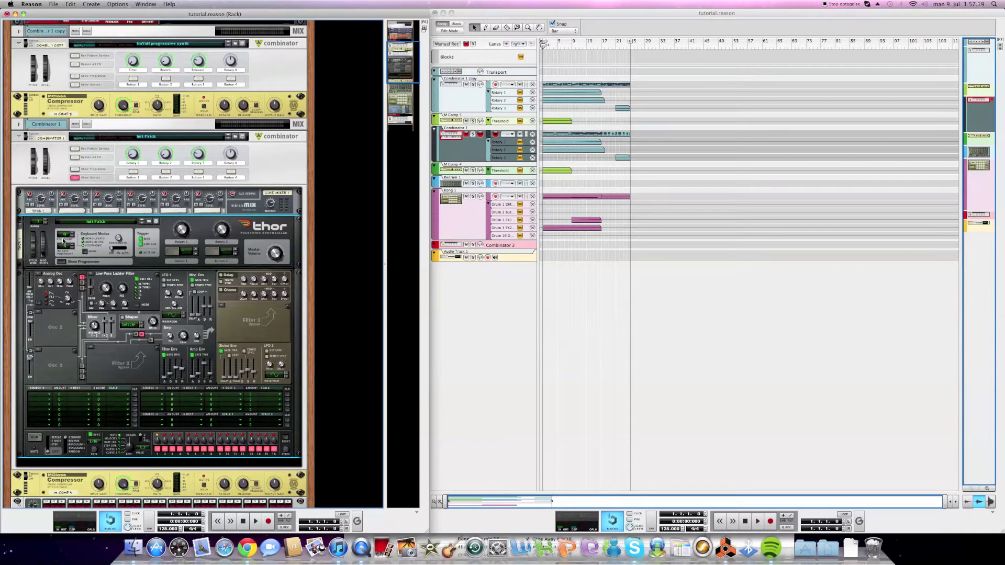
left_click_drag(64, 236, 68, 233)
Add an MClass Equalizer below Thor, enable its high shelf band and raise that band's gain slightly
scroll(84, 285, "down", 4)
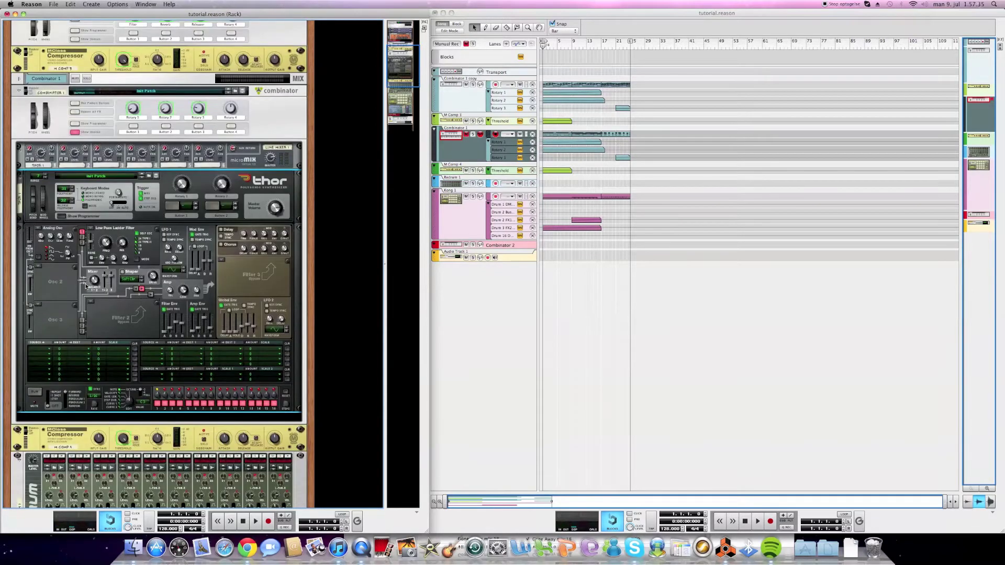
right_click(294, 230)
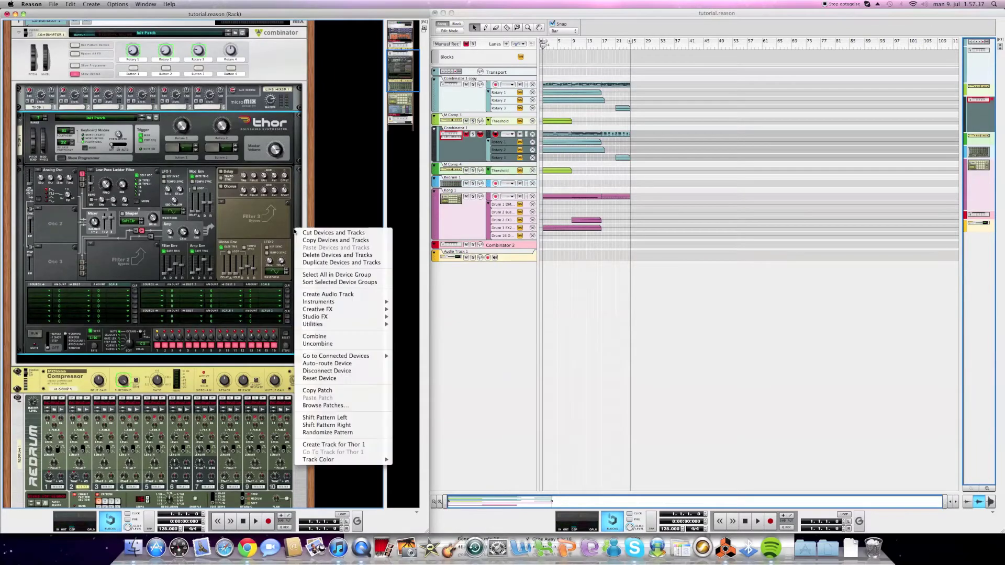
mouse_move(366, 317)
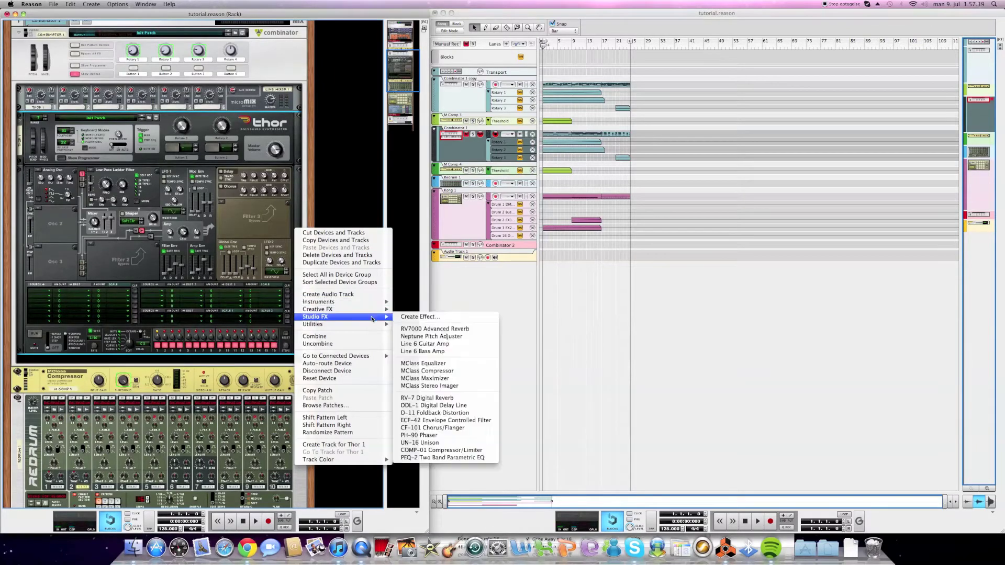
left_click(453, 365)
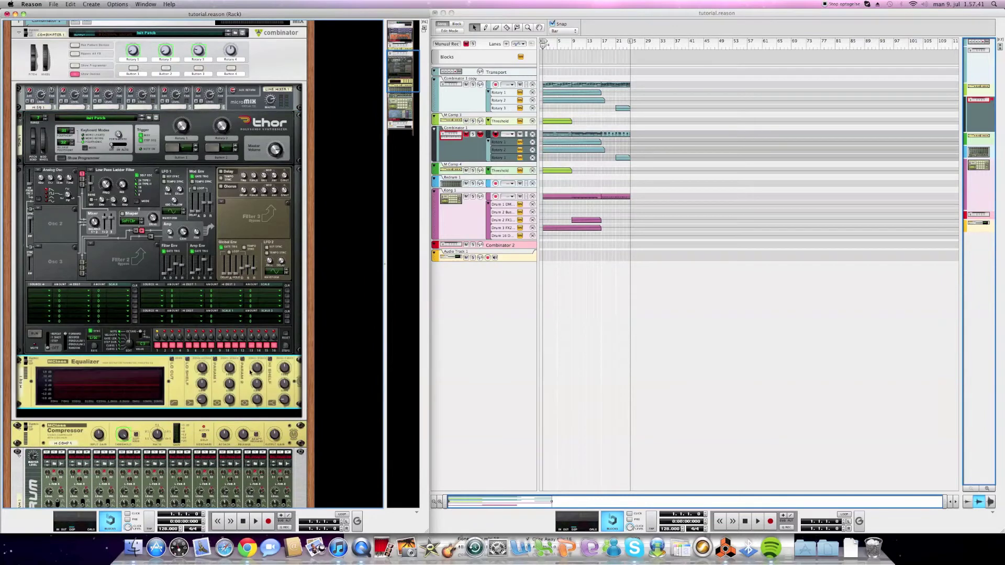
left_click(269, 360)
left_click_drag(285, 382, 286, 379)
Add an MClass Compressor after the equalizer inside Combinator 1
scroll(167, 376, "down", 3)
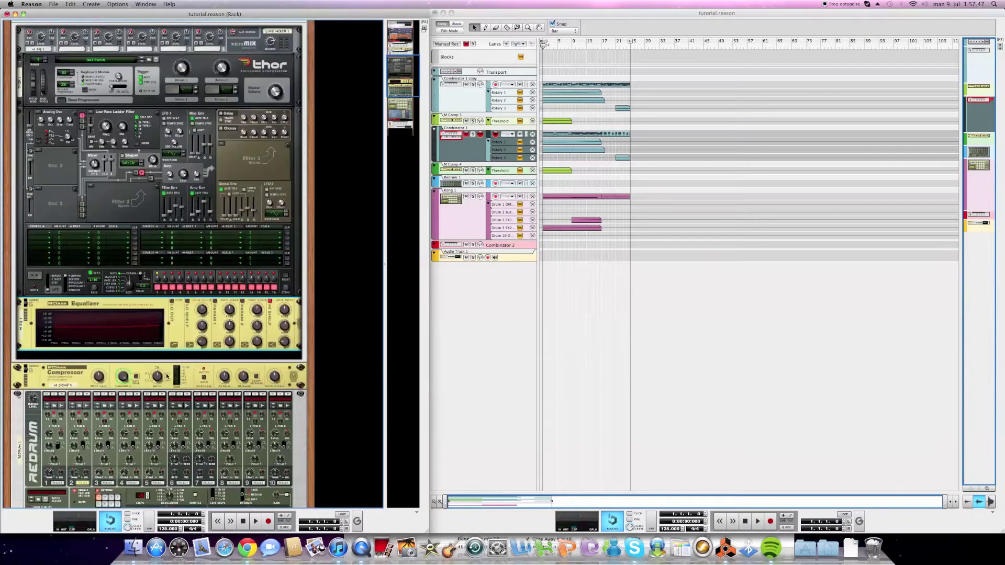
right_click(300, 318)
mouse_move(360, 407)
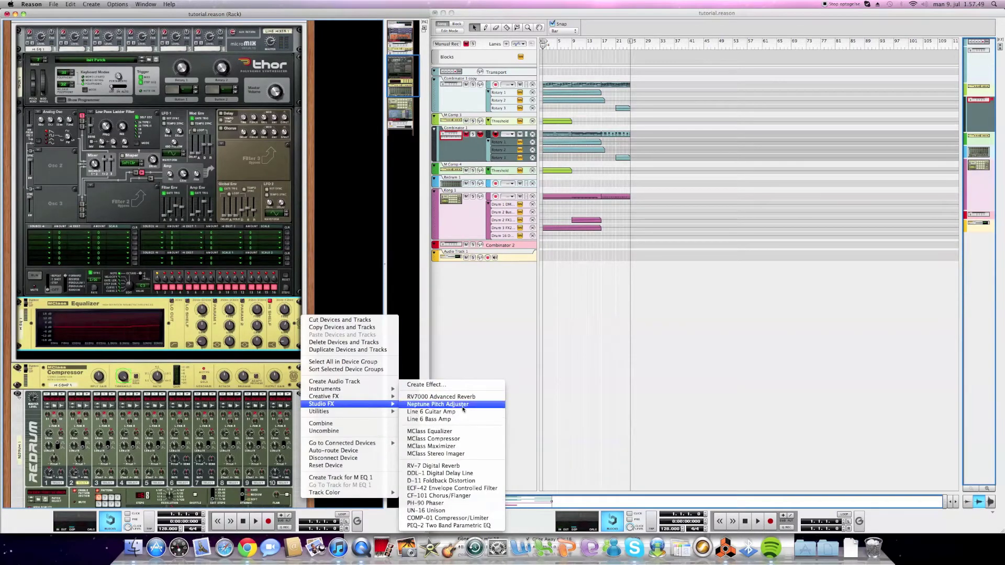
left_click(477, 439)
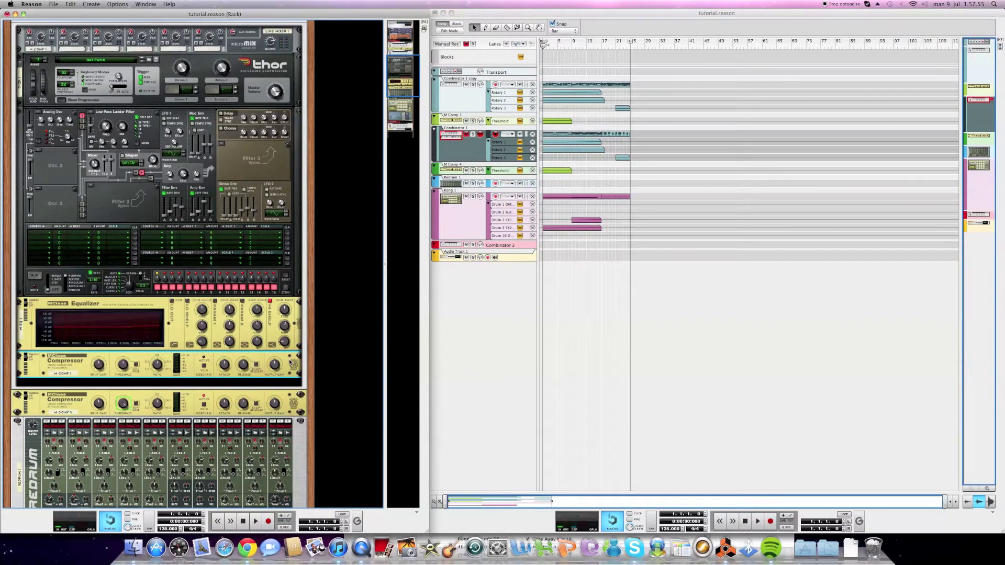
Add an RV7000 Advanced Reverb after the new compressor inside Combinator 1
scroll(291, 362, "down", 5)
right_click(297, 218)
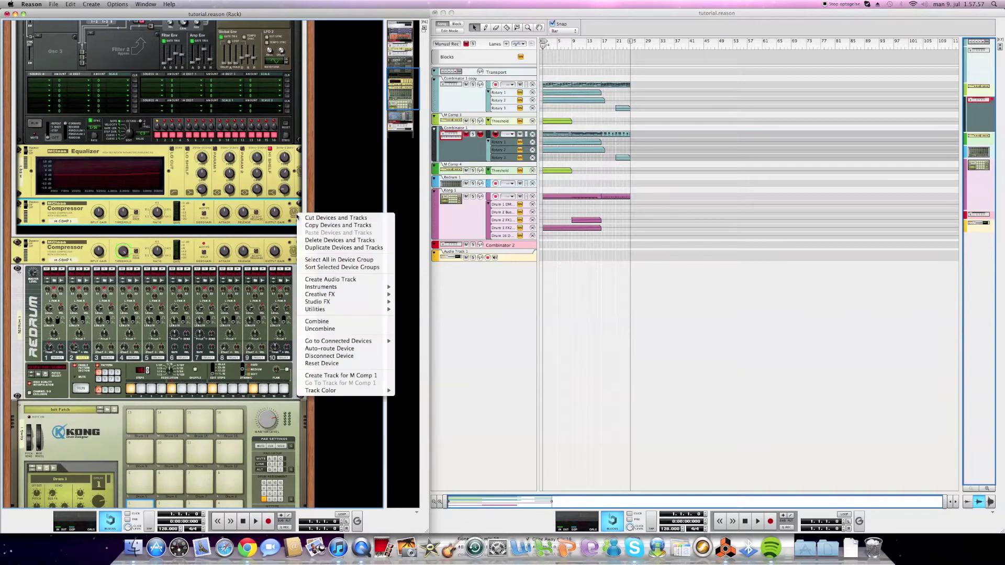
mouse_move(330, 303)
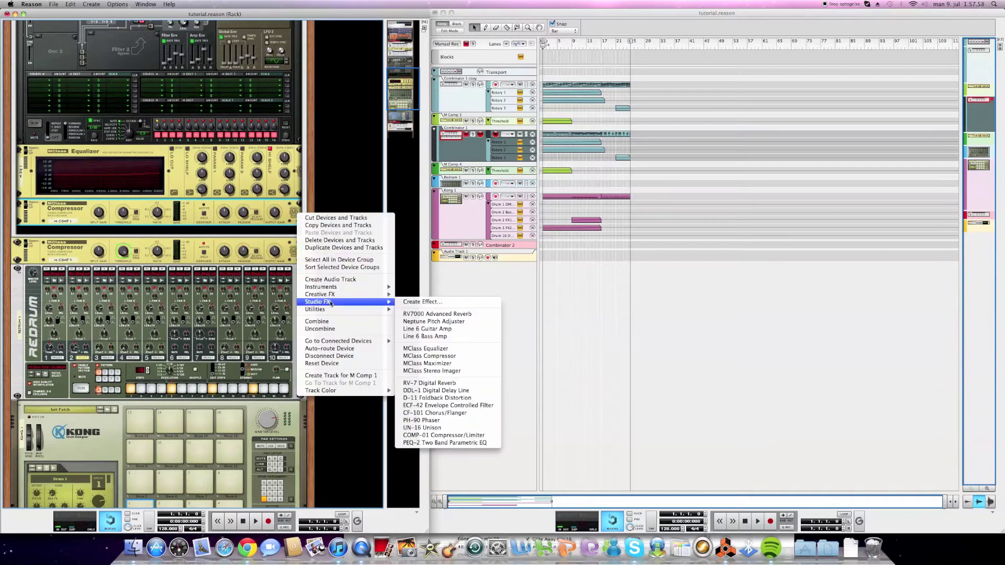
left_click(437, 314)
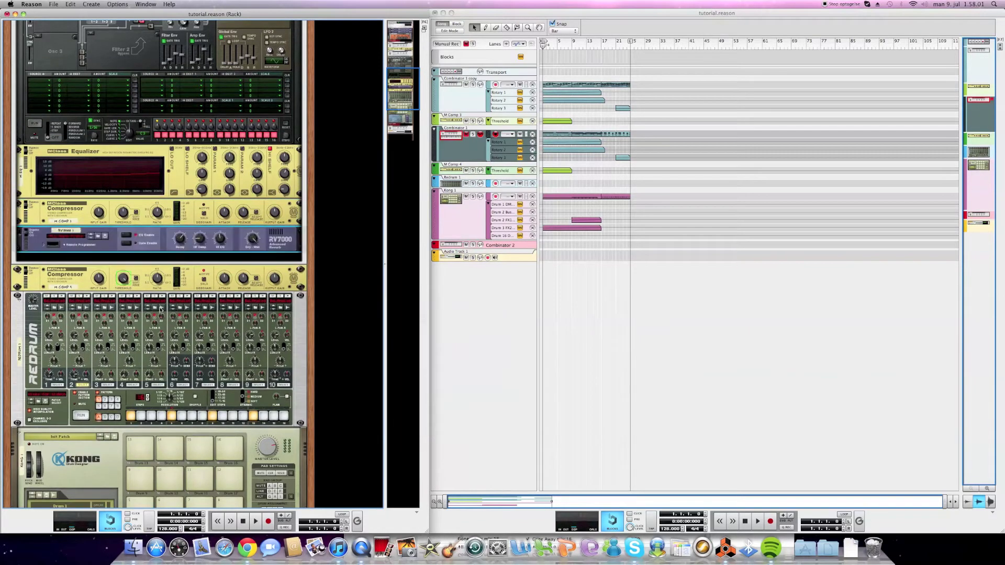
Load a reverb patch from the RV7000 Patches folder into the reverb and lower its dry/wet mix
left_click(97, 237)
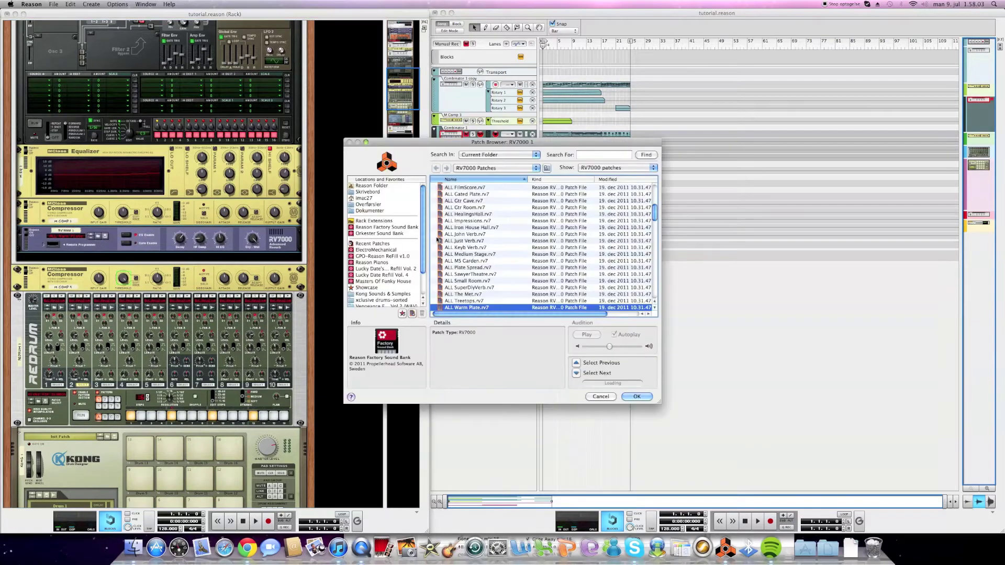
scroll(504, 301, "down", 10)
double_click(478, 294)
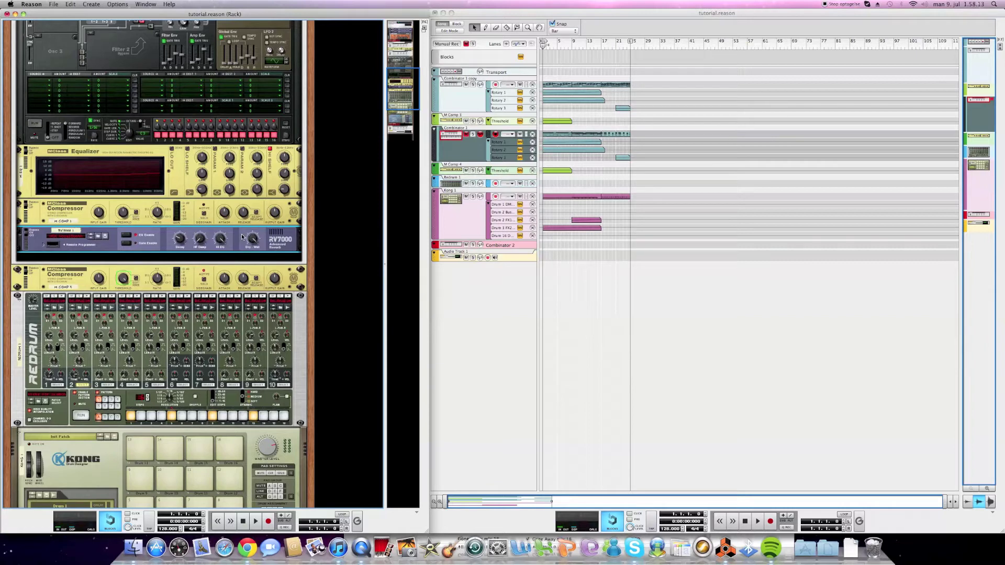
left_click_drag(254, 255, 253, 269)
mouse_move(252, 242)
Collapse the programmer section of the Thor synthesizer in Combinator 1
scroll(275, 237, "up", 3)
scroll(276, 237, "up", 5)
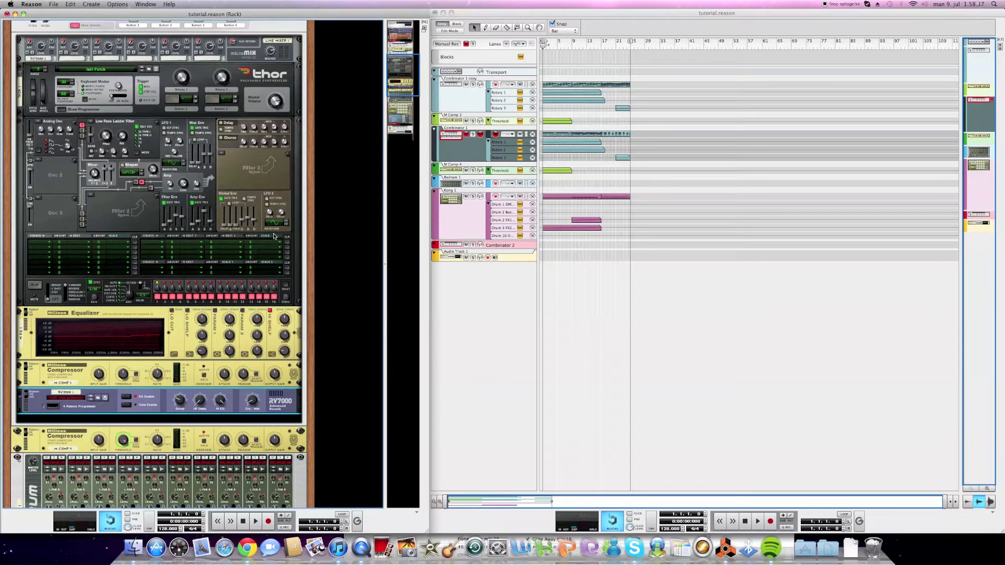
scroll(246, 225, "down", 3)
scroll(95, 174, "up", 3)
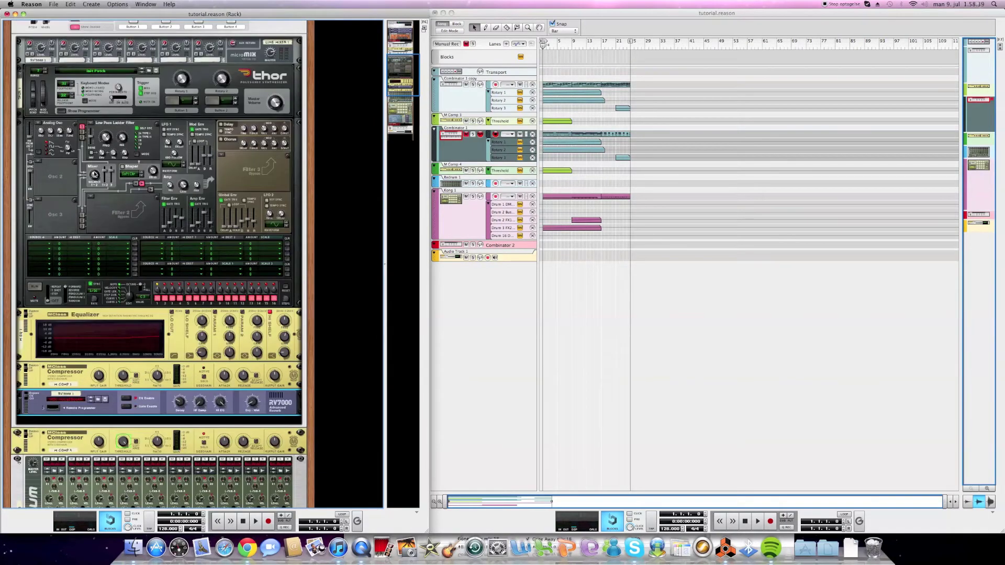
left_click(62, 110)
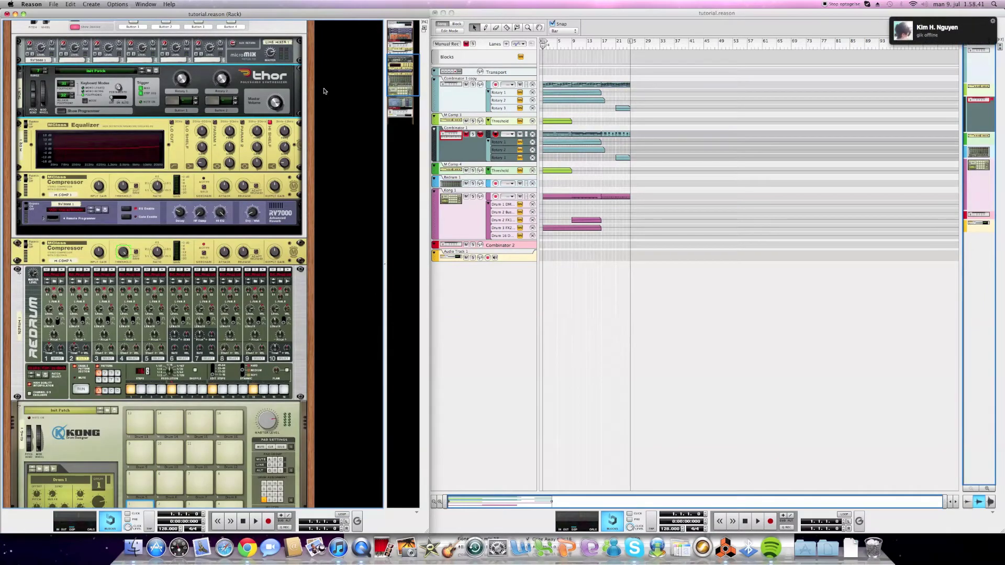
Duplicate the chain of Thor, equalizer, compressor and RV7000 reverb twice inside the Combinator
left_click(282, 221)
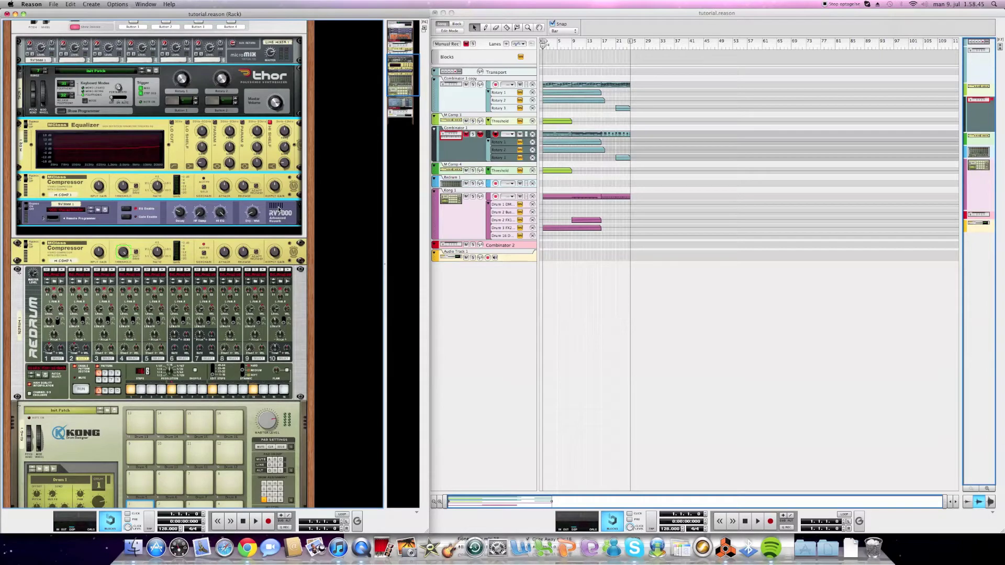
key("super+d")
scroll(288, 340, "down", 2)
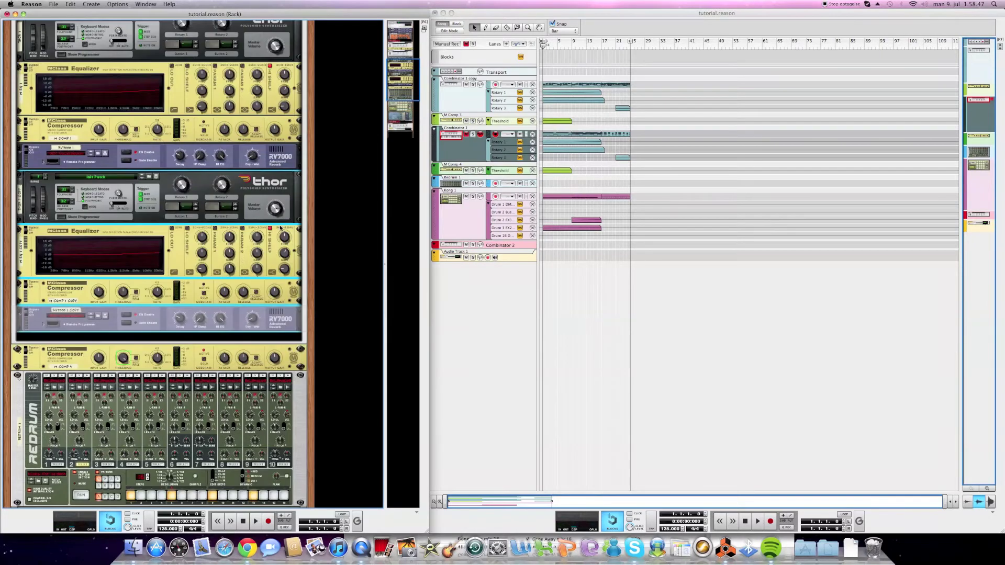
key("super+d")
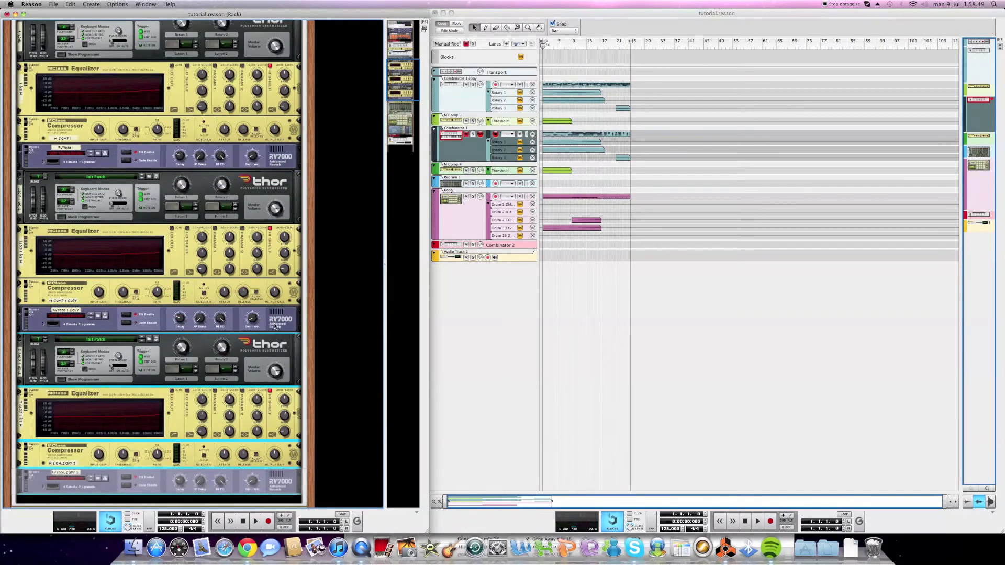
Cable the third reverb's audio output to line mixer channel 2 and the second reverb's output to channel 3
key("Tab")
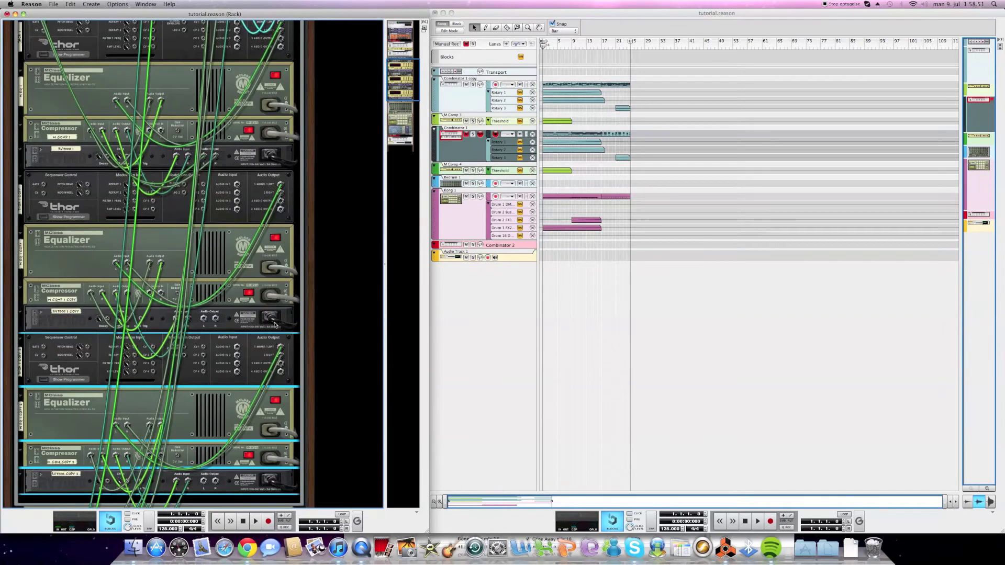
scroll(182, 343, "down", 3)
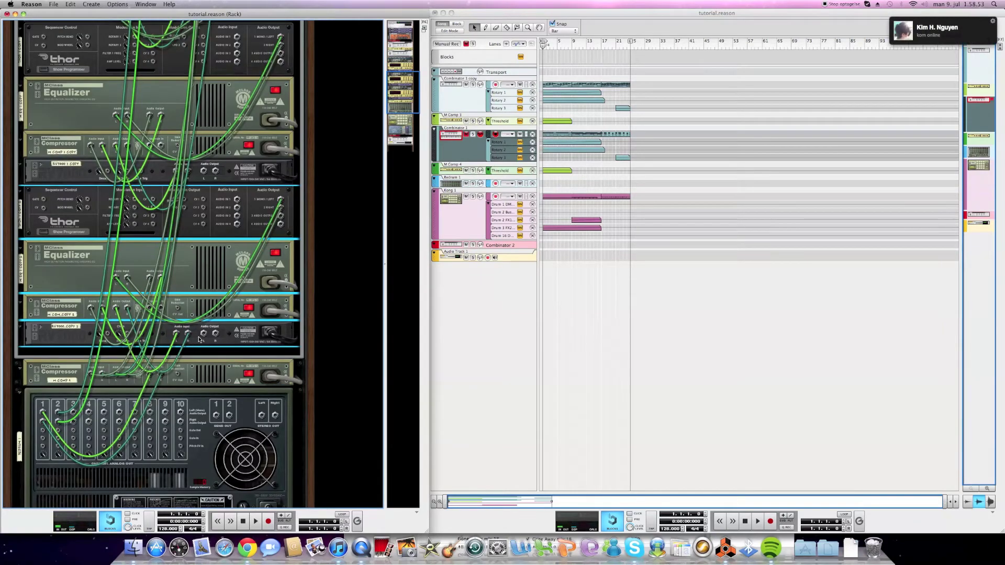
left_click_drag(205, 339, 67, 55)
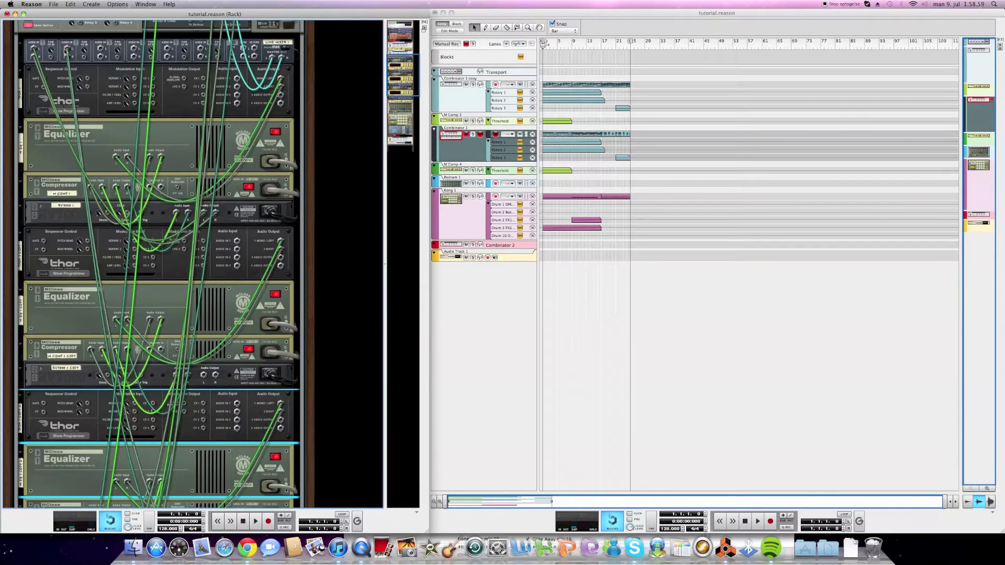
scroll(184, 188, "down", 10)
left_click_drag(203, 195, 102, 40)
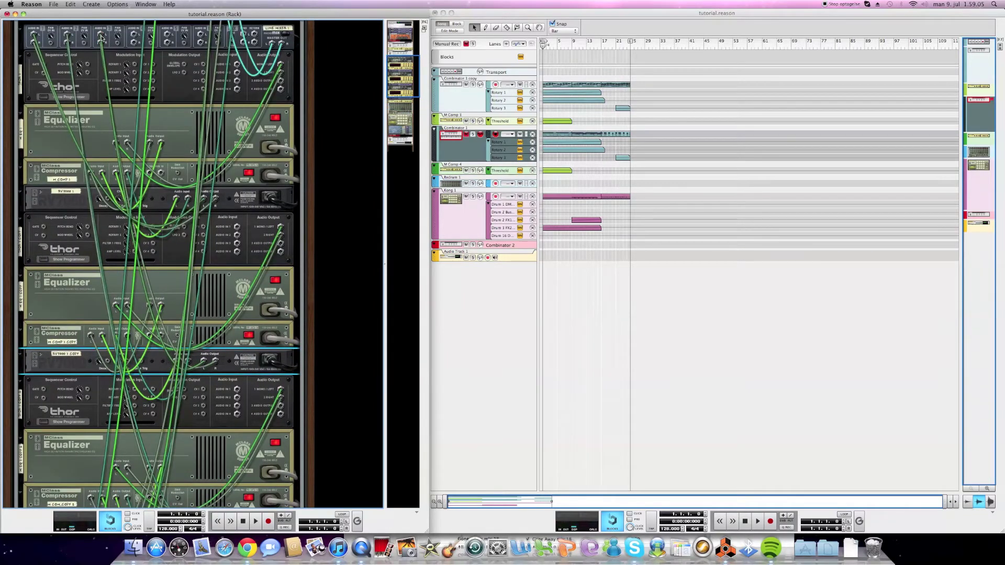
key("Tab")
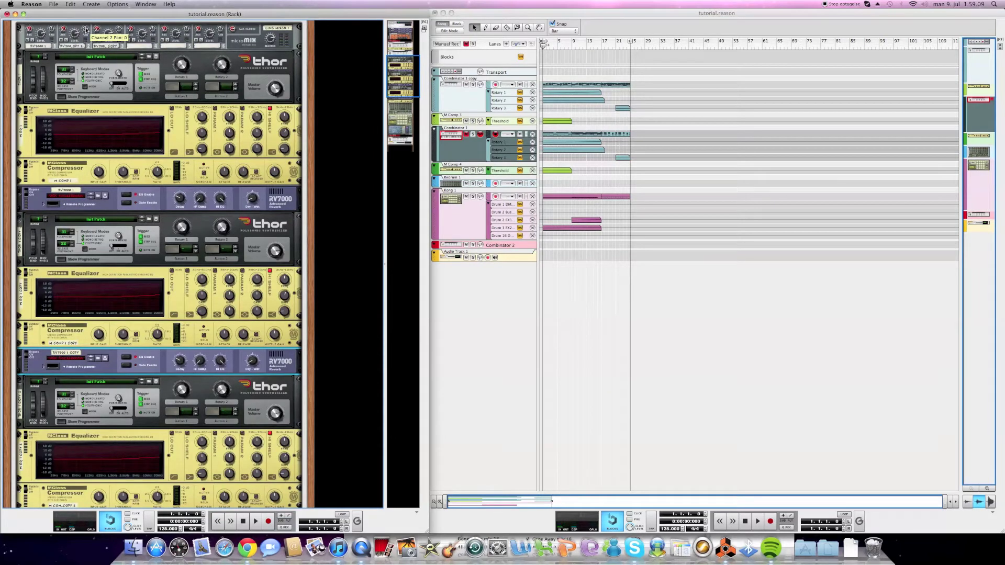
Add an MClass Compressor directly after the line mixer inside Combinator 1
left_click(86, 30)
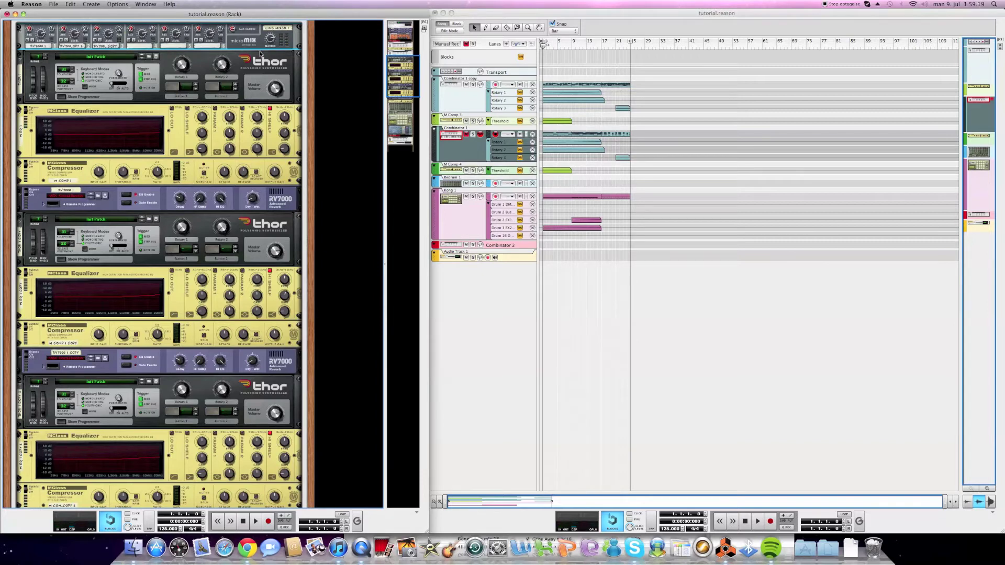
scroll(288, 53, "up", 2)
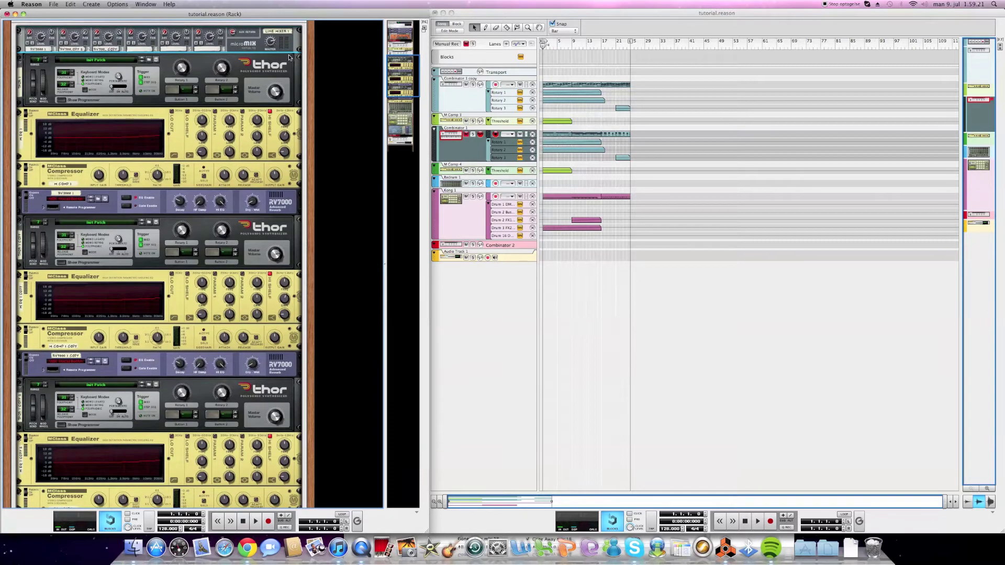
right_click(295, 47)
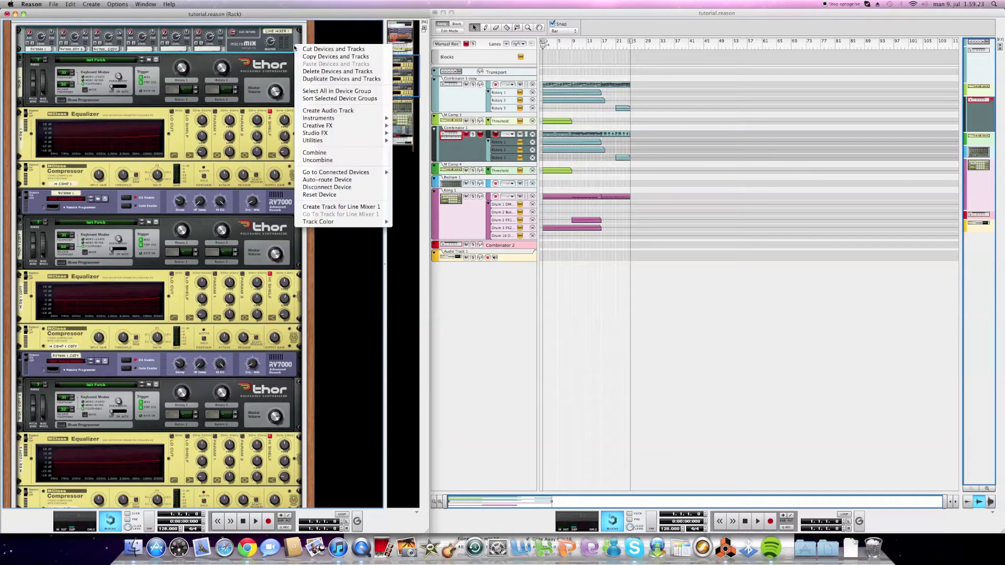
mouse_move(333, 133)
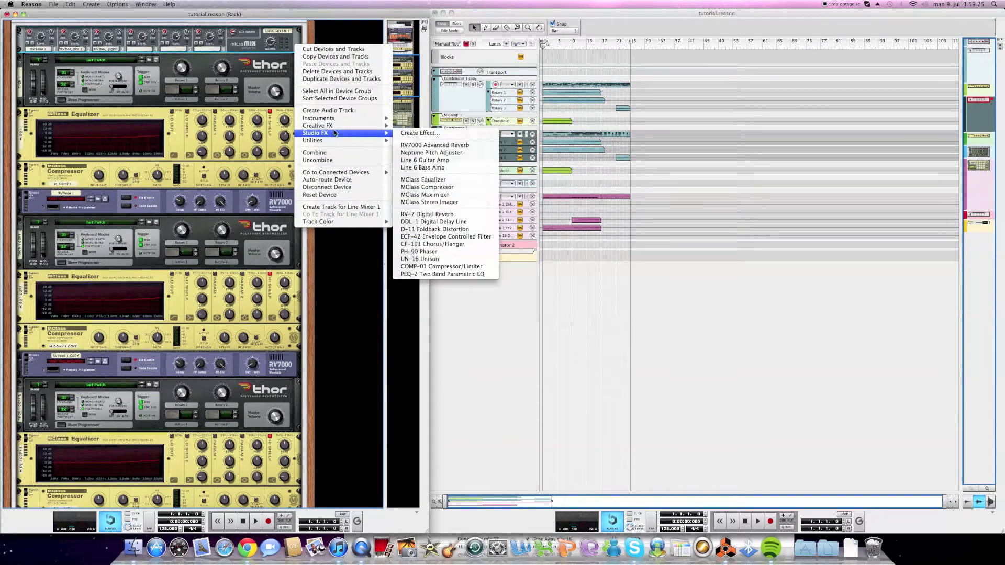
left_click(452, 187)
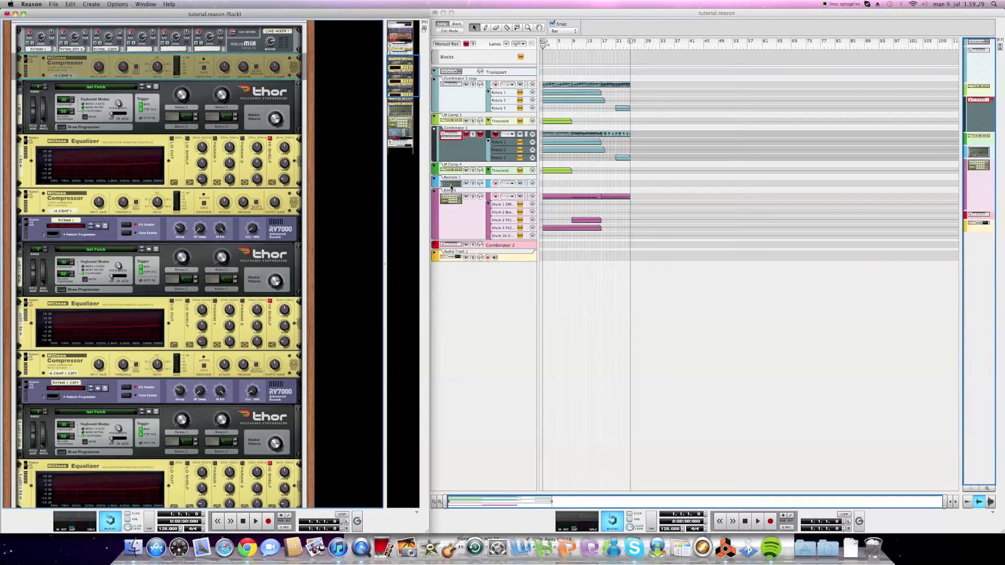
Route the line mixer's master output through the new compressor and from there into the Combinator's input from devices
key("Tab")
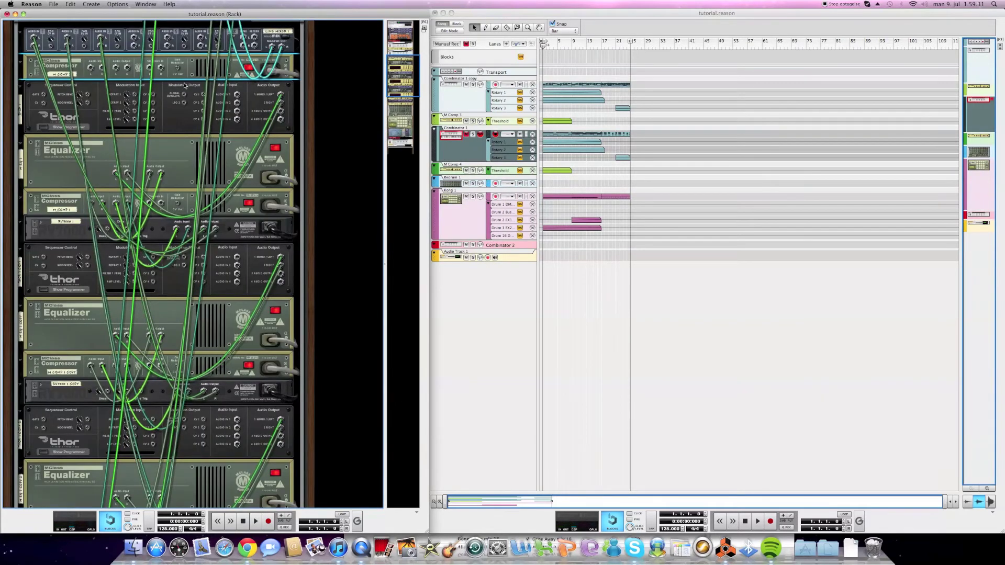
scroll(295, 86, "up", 1)
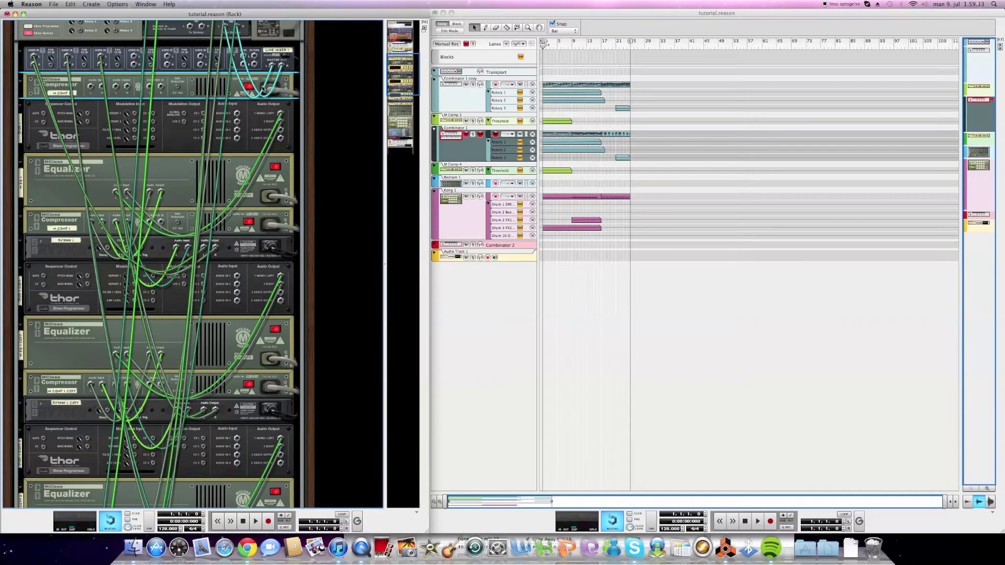
scroll(295, 86, "up", 2)
left_click_drag(225, 53, 272, 95)
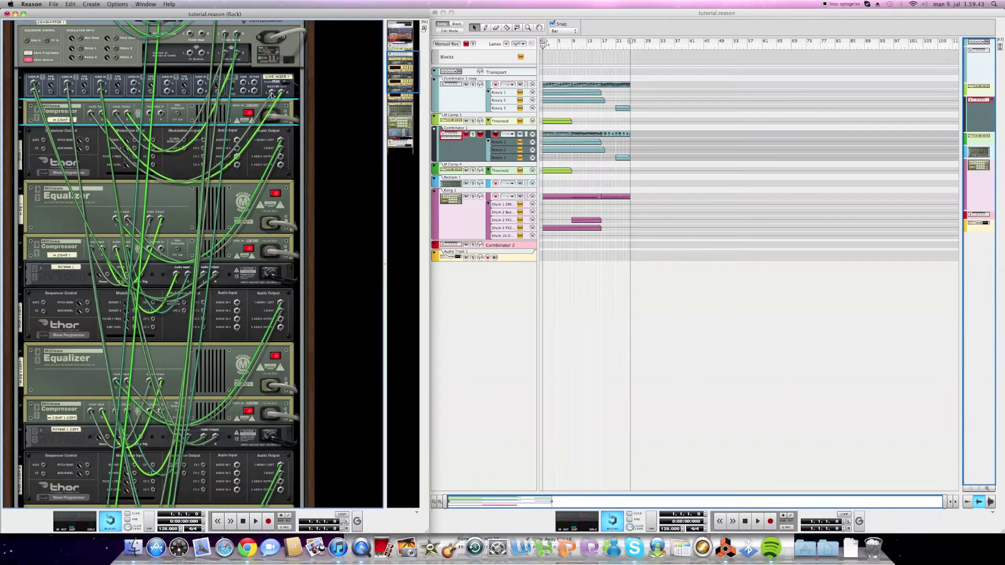
key("Tab")
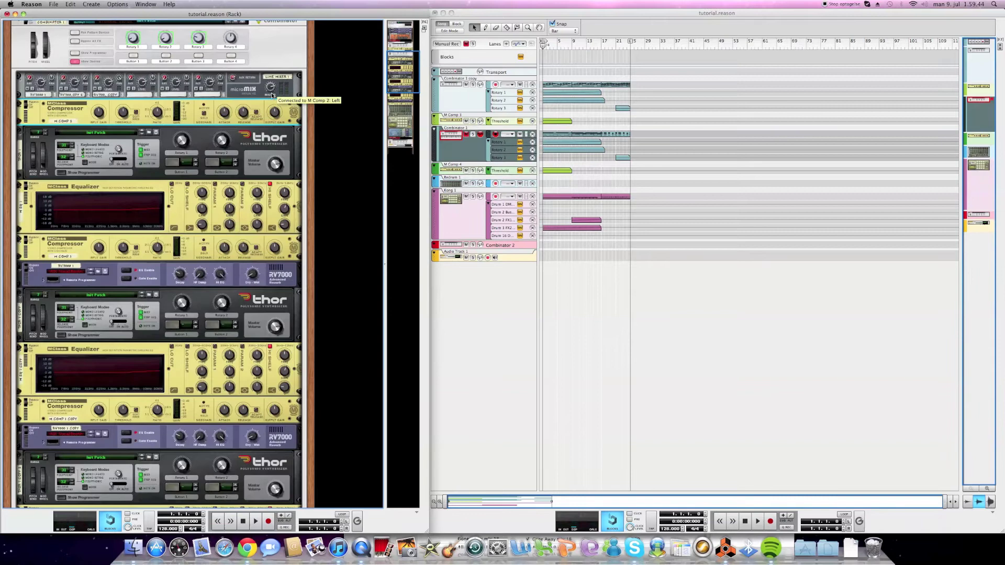
Add a BV512 Digital Vocoder after the mixer's compressor, reduce it to four bands and adjust its Shift knob
right_click(296, 111)
mouse_move(392, 191)
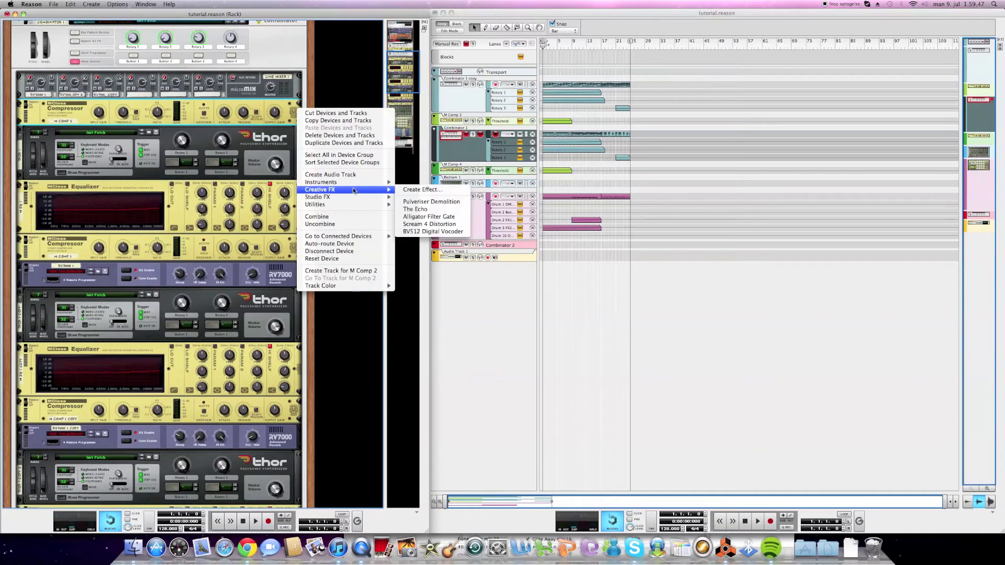
left_click(441, 232)
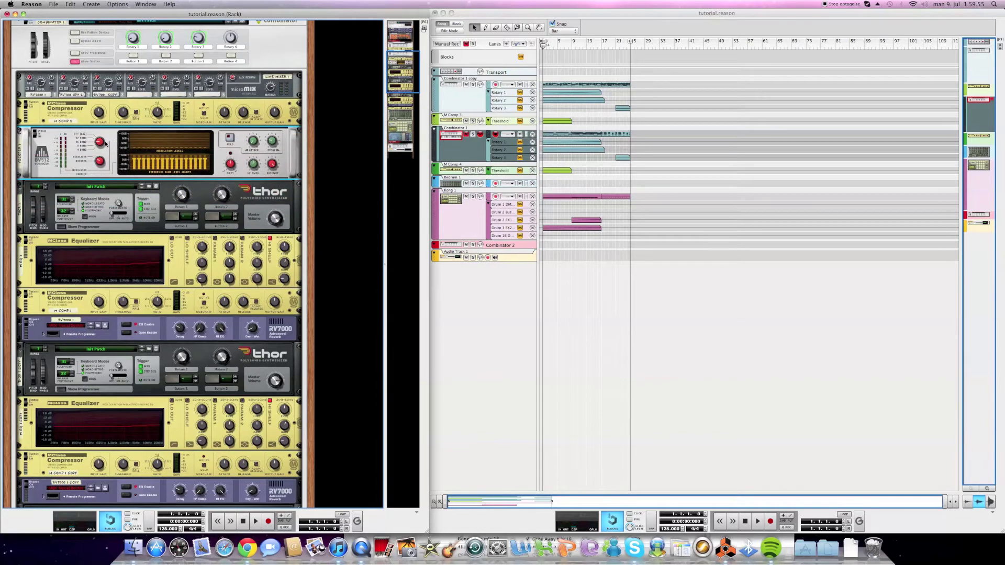
left_click_drag(102, 144, 116, 193)
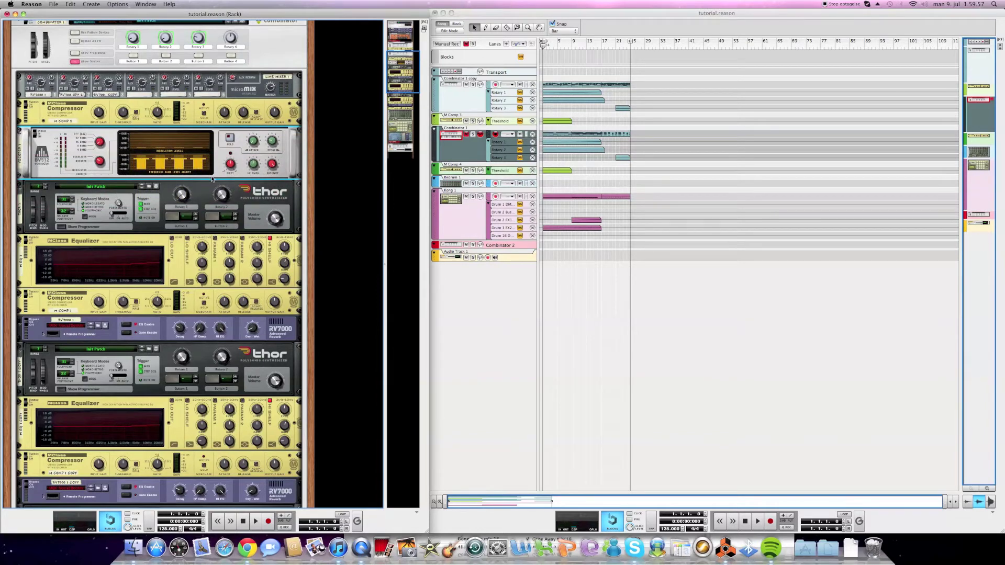
mouse_move(233, 169)
left_click_drag(235, 160, 237, 159)
Check the oscillator 1 tuning in the programmers of the second and third Thor synthesizers
scroll(379, 220, "down", 1)
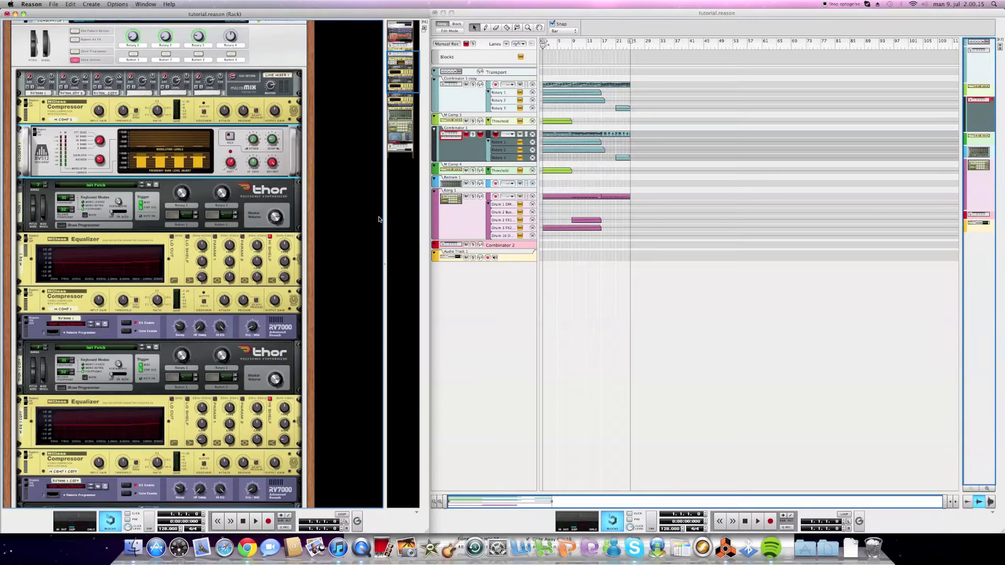
scroll(380, 219, "down", 2)
scroll(310, 244, "down", 2)
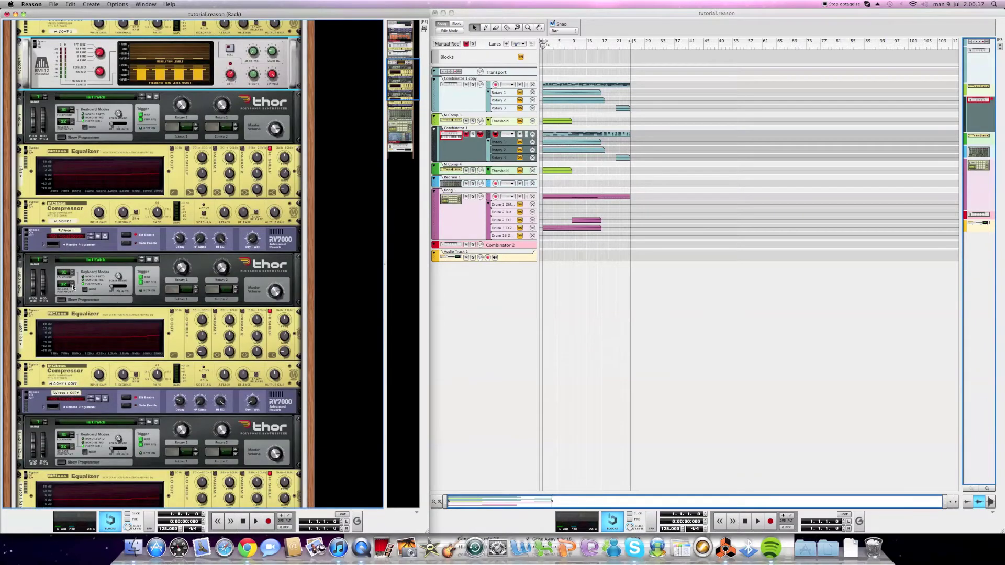
scroll(73, 282, "down", 2)
left_click(61, 250)
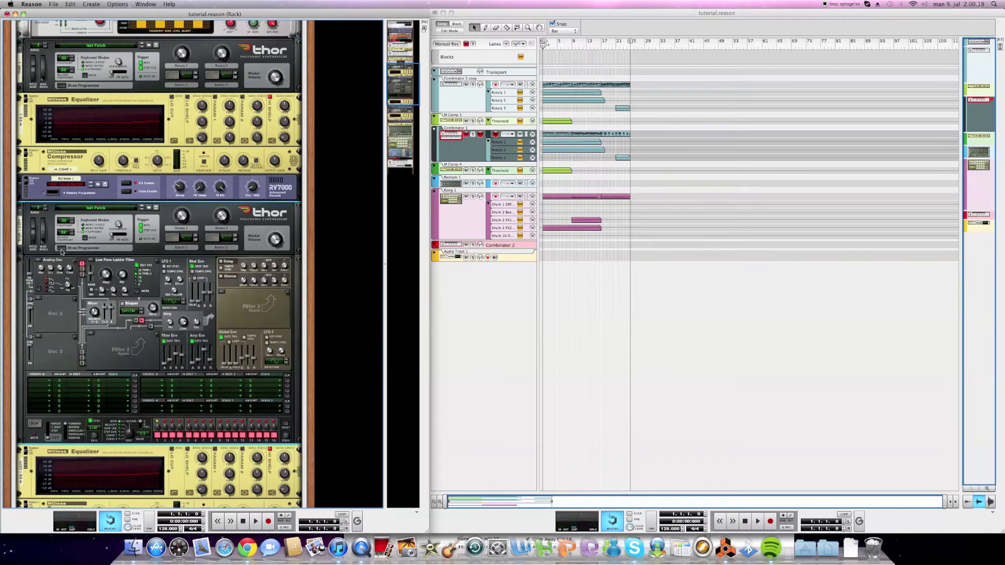
mouse_move(71, 270)
left_click(62, 249)
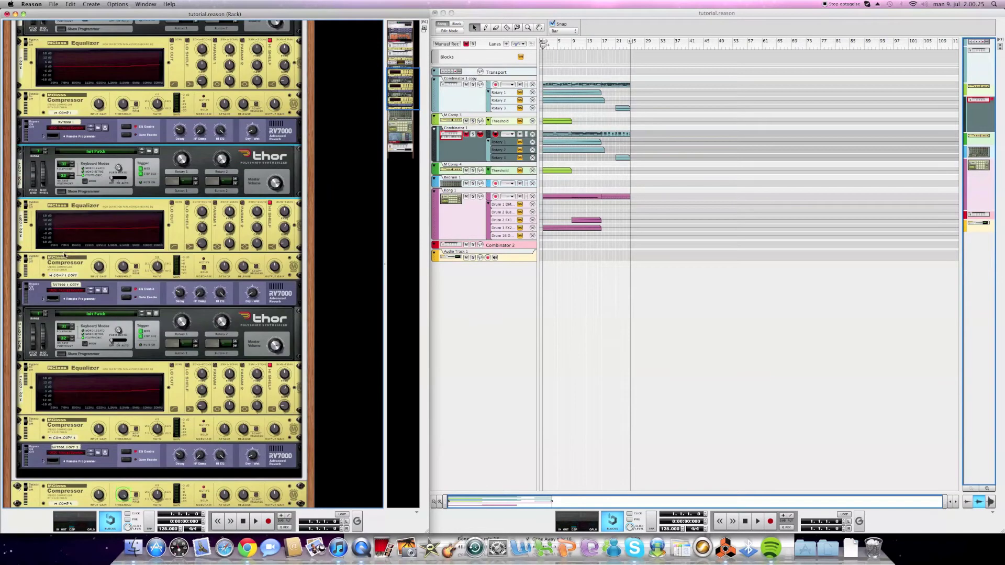
left_click(62, 354)
mouse_move(70, 333)
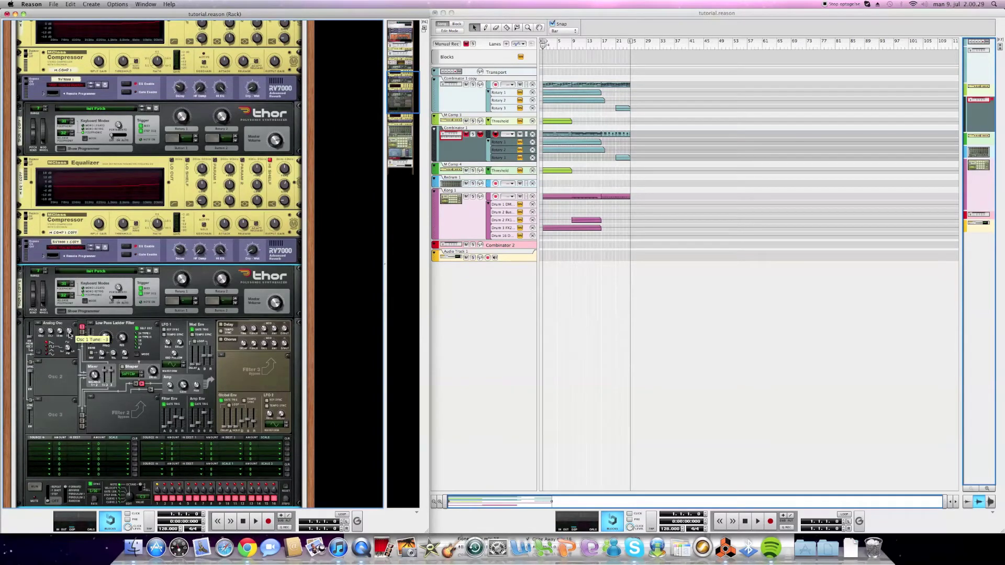
left_click(61, 311)
scroll(213, 313, "up", 10)
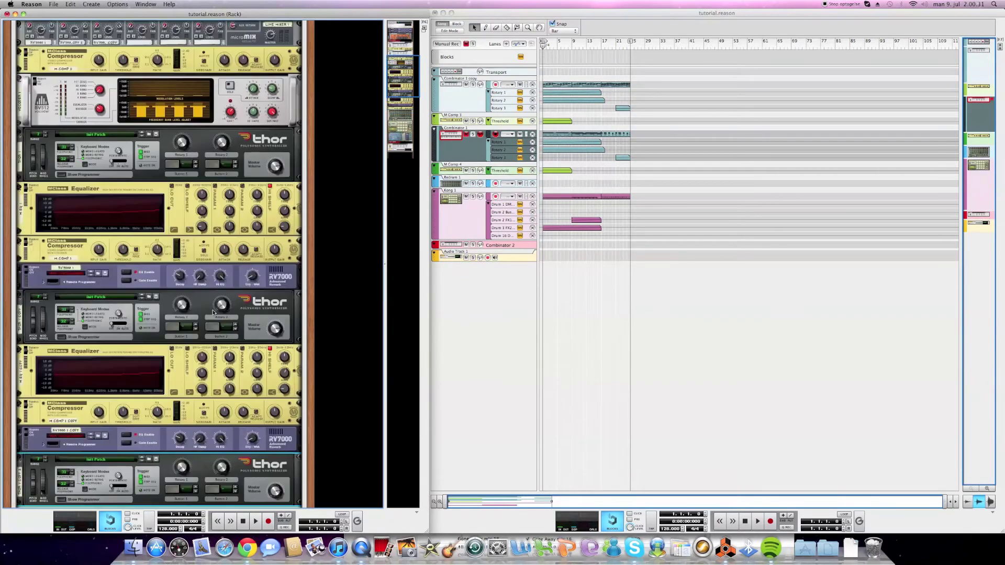
Show Combinator 1's programmer and hide the devices inside the Combinator
scroll(214, 312, "up", 1)
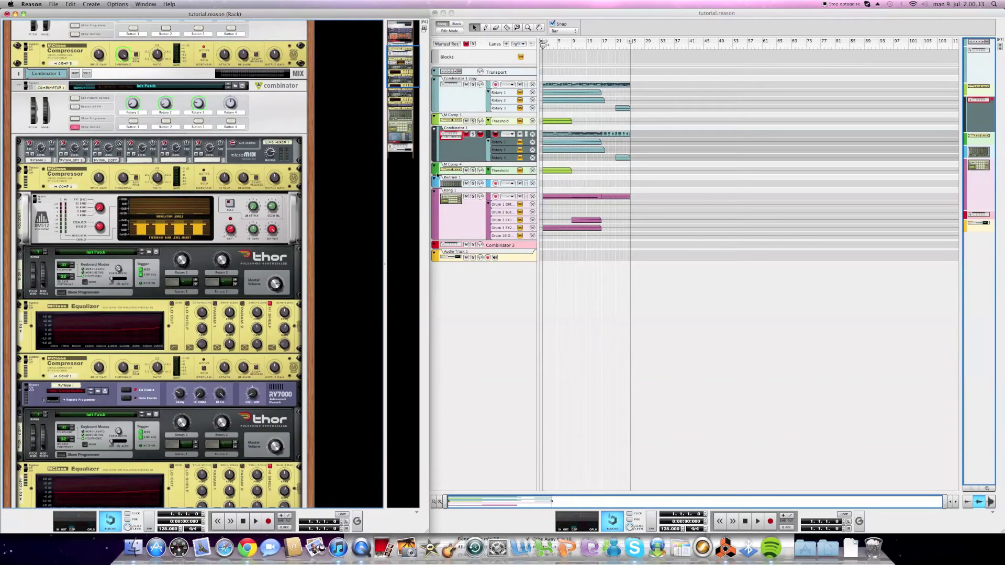
left_click_drag(661, 157, 550, 145)
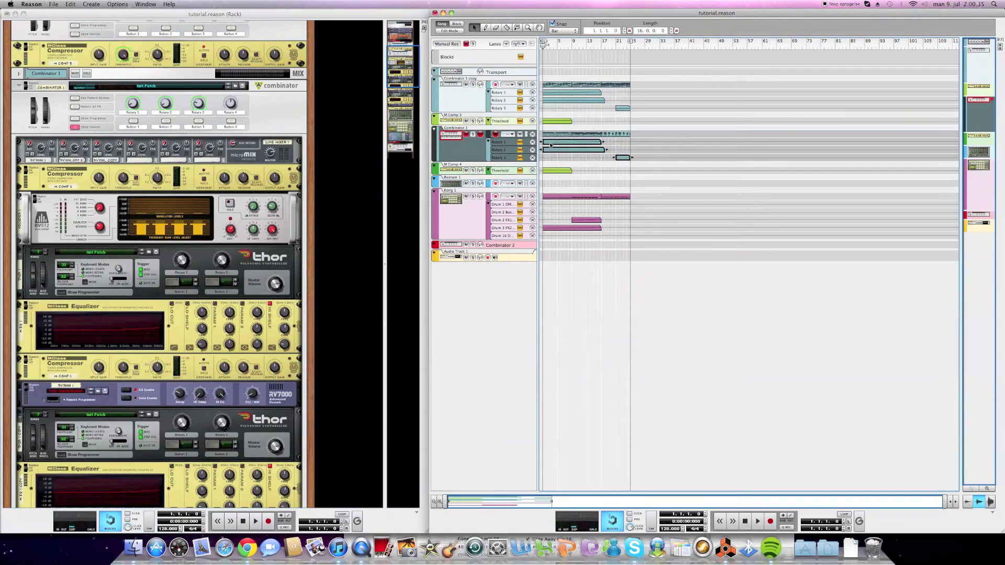
left_click(75, 119)
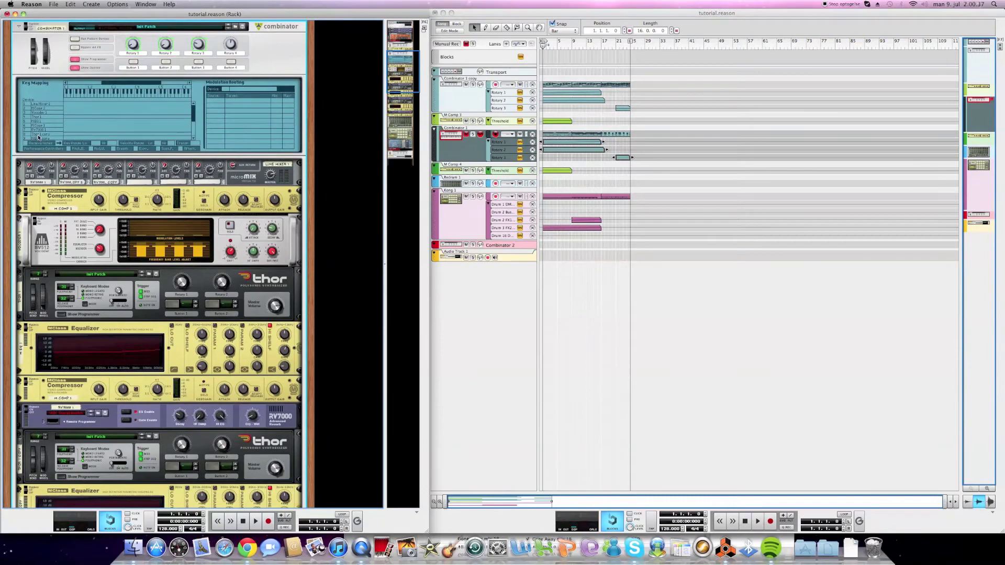
left_click(76, 68)
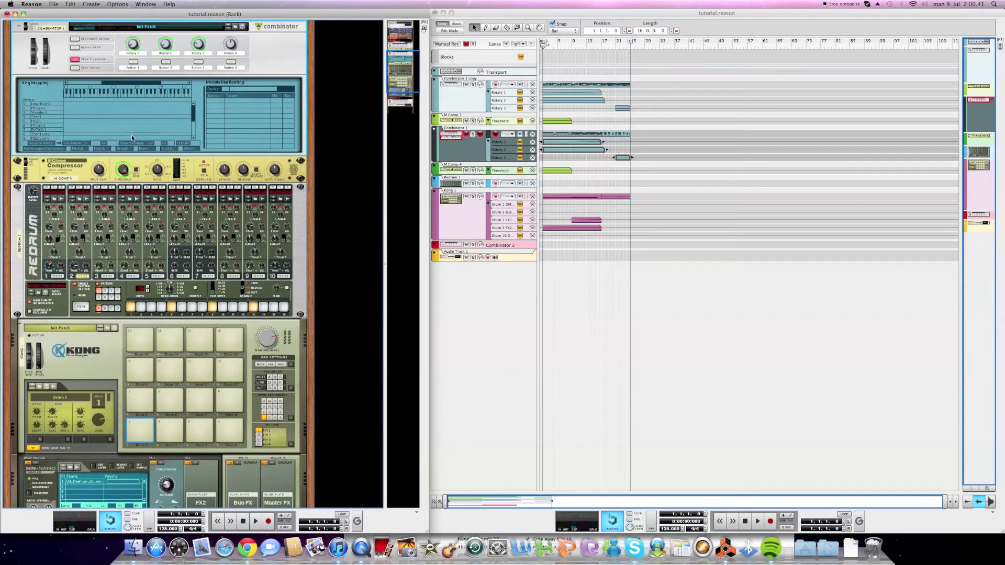
Route Rotary 1 to Filter 1 Freq for the first and second Thor synthesizers in the Combinator's modulation routing
left_click(45, 117)
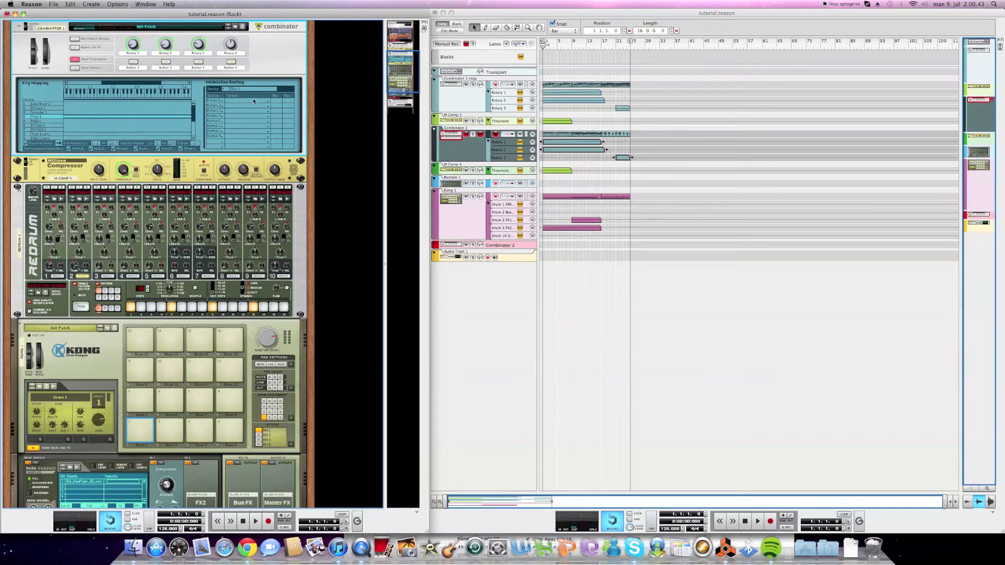
left_click(253, 99)
mouse_move(273, 126)
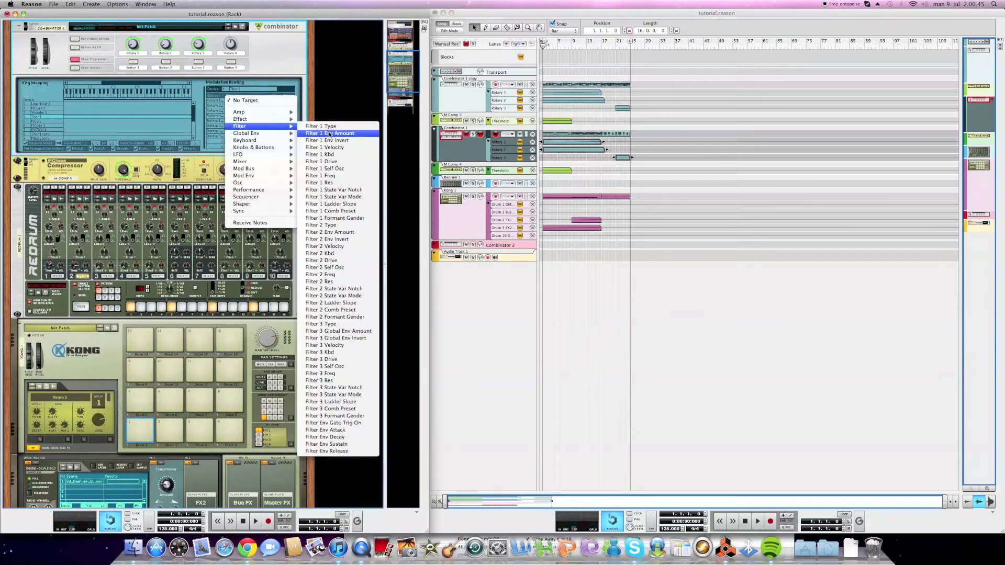
left_click(368, 174)
left_click(50, 135)
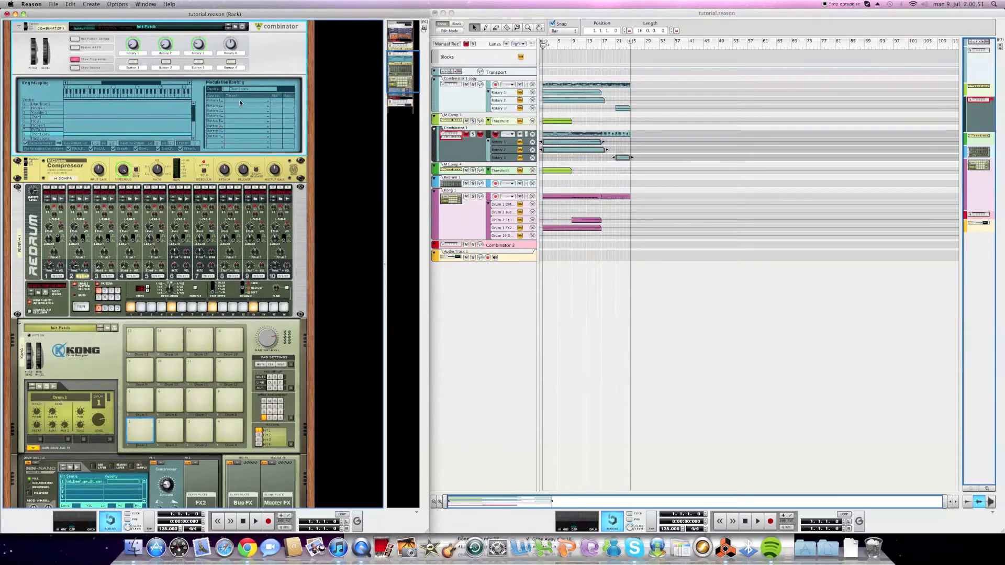
left_click(240, 100)
mouse_move(274, 128)
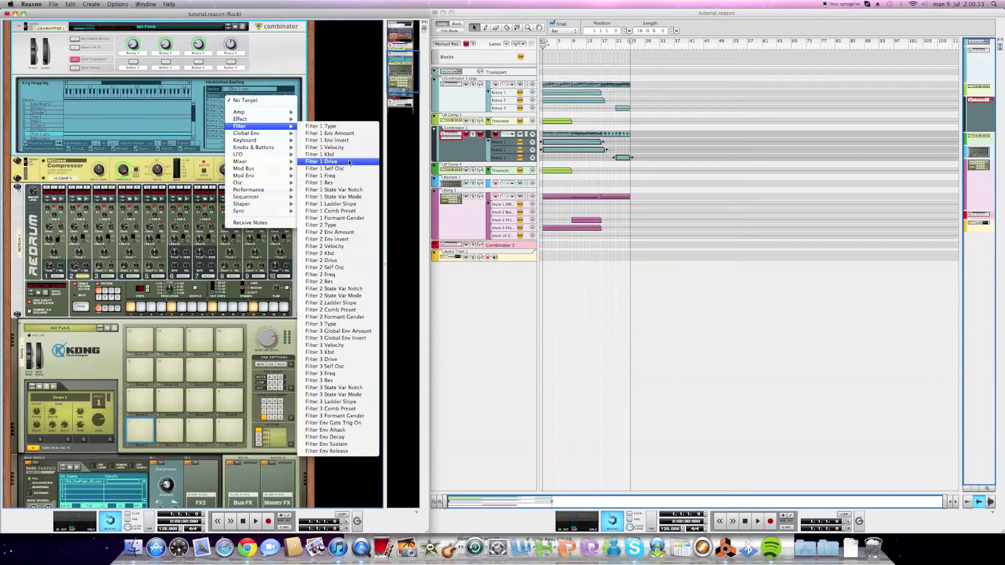
left_click(349, 176)
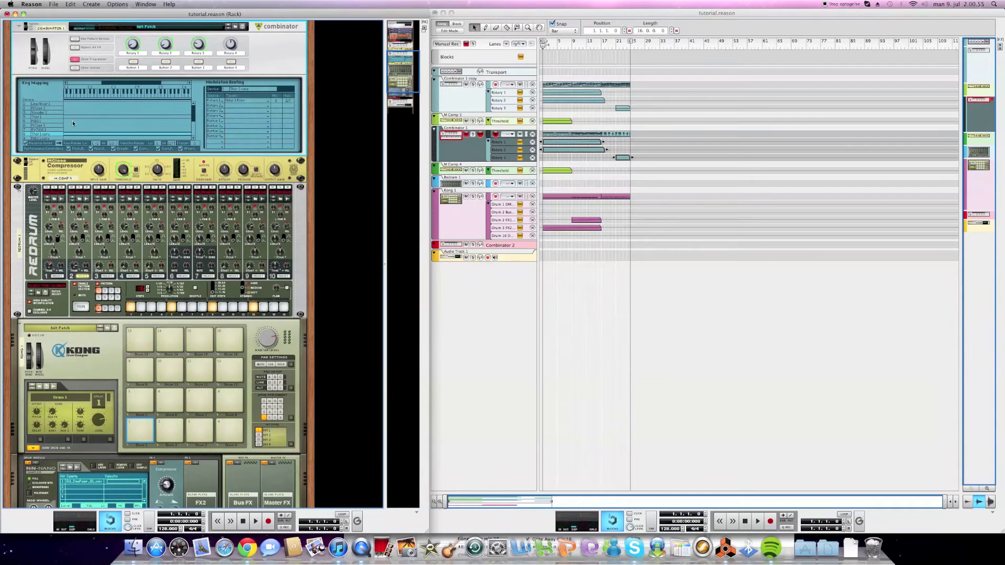
Route Rotary 1 to Filter 1 Freq for the third Thor synthesizer
scroll(196, 113, "down", 3)
left_click(52, 121)
left_click(220, 107)
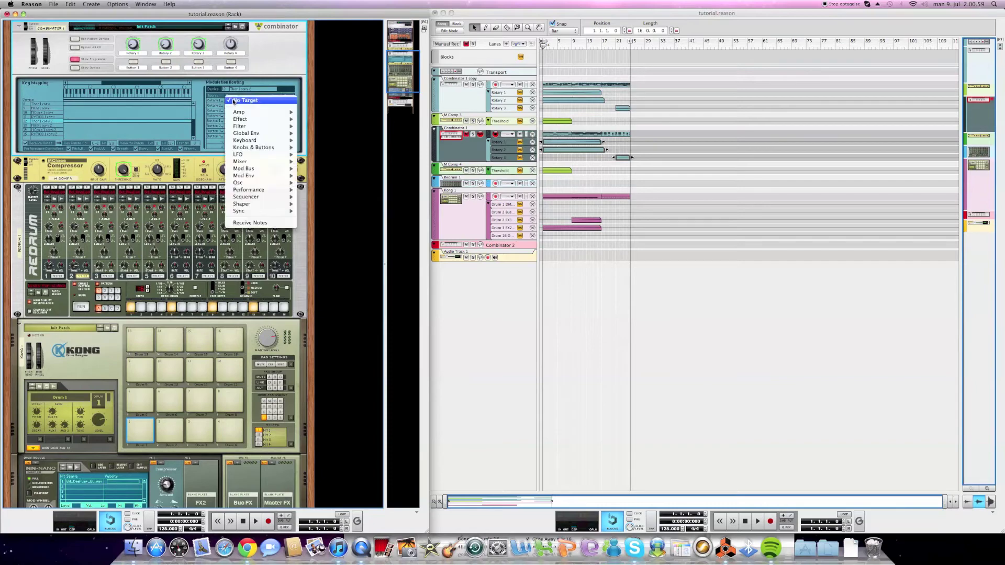
mouse_move(269, 131)
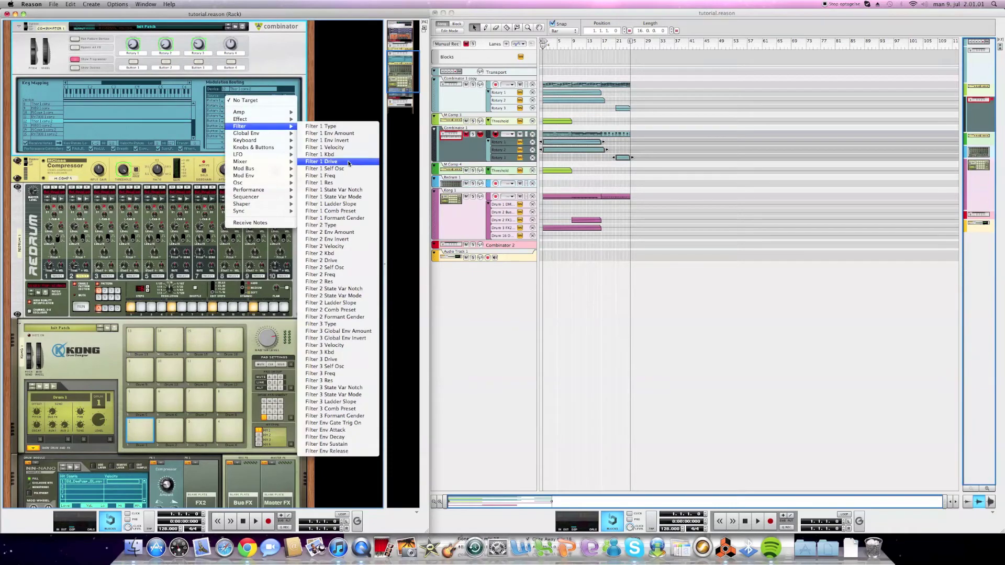
left_click(341, 176)
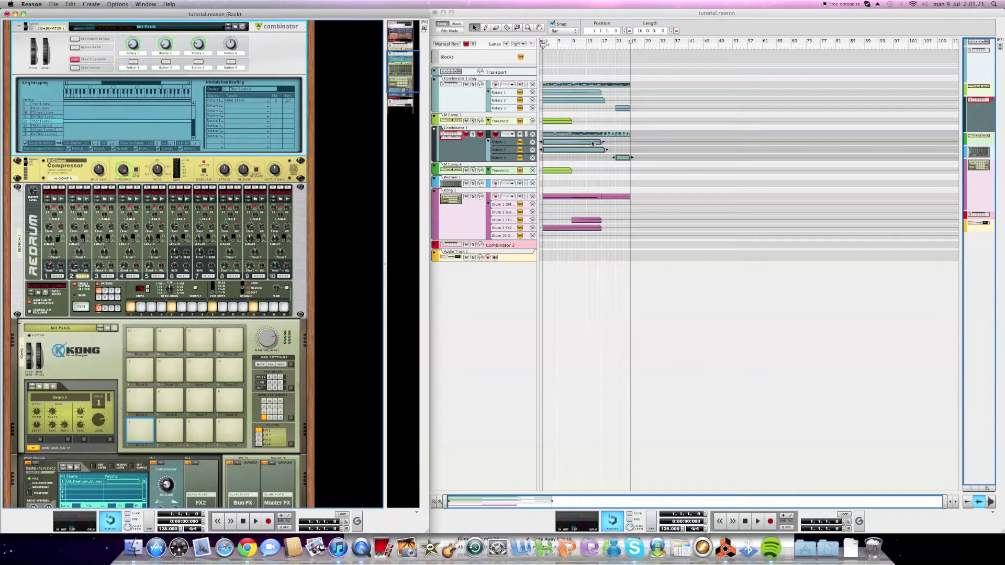
Assign Rotary 3 to Amp Env Release on the third and second Thor synthesizers
left_click(235, 112)
mouse_move(261, 125)
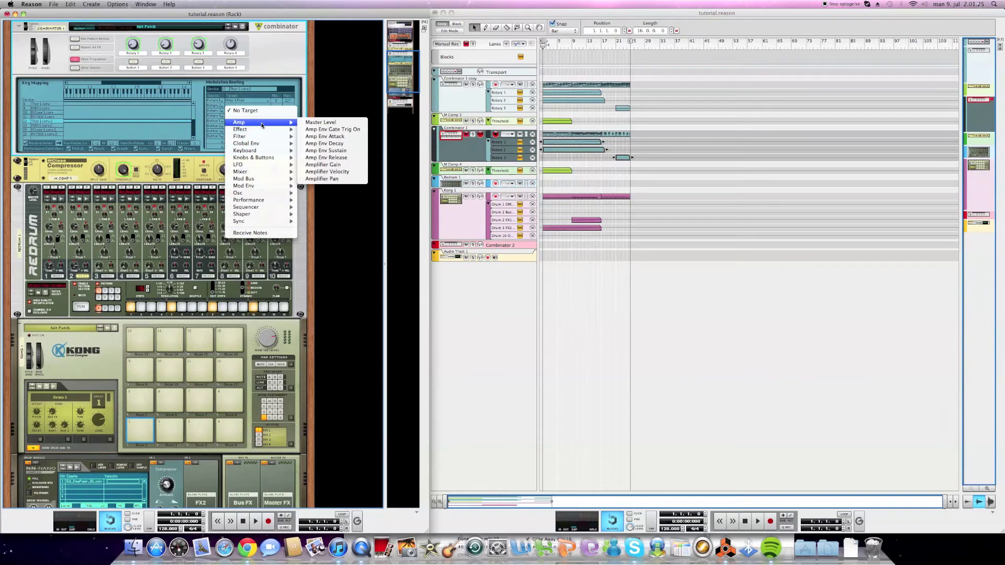
left_click(327, 158)
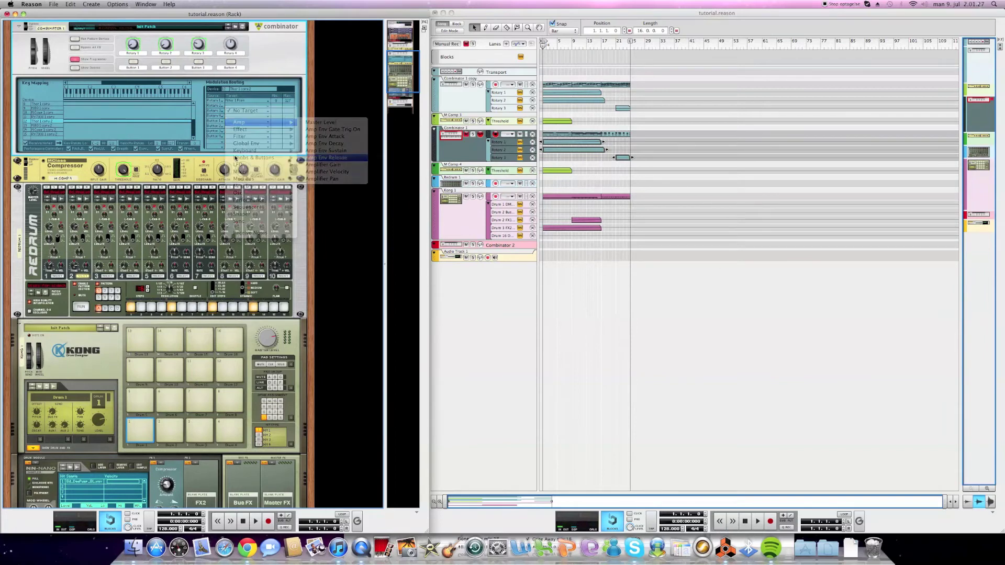
left_click(95, 110)
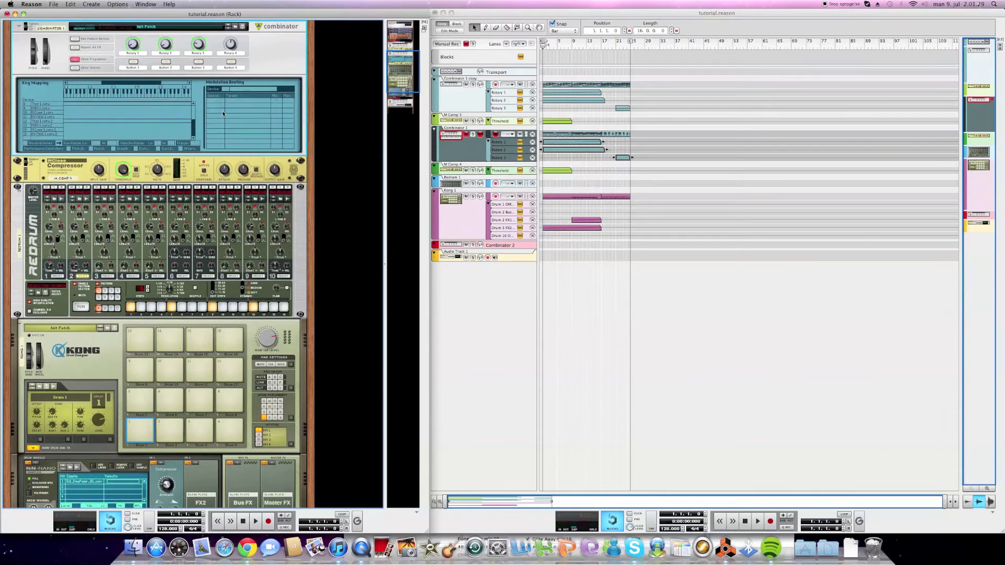
left_click(46, 103)
left_click(229, 112)
mouse_move(261, 121)
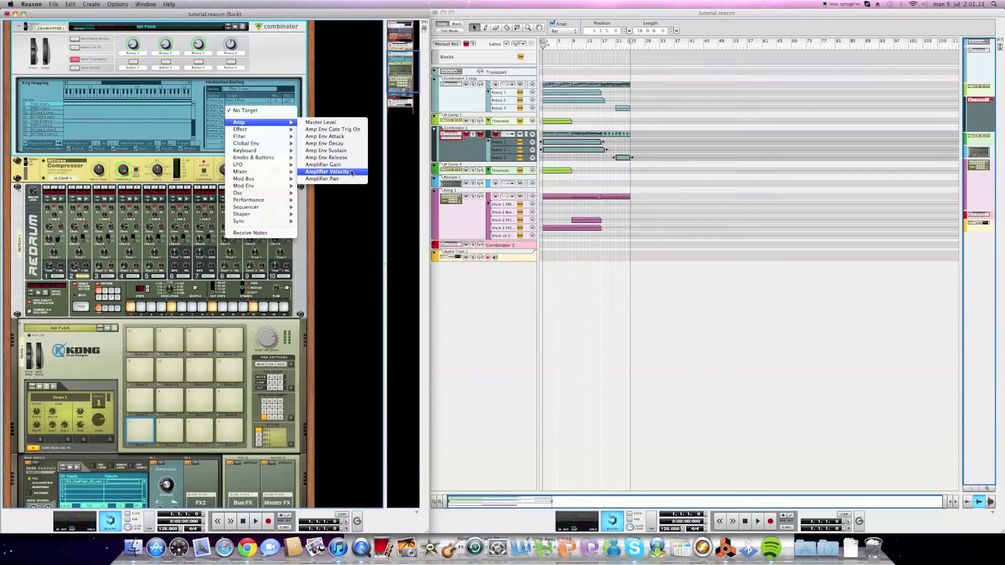
left_click(345, 158)
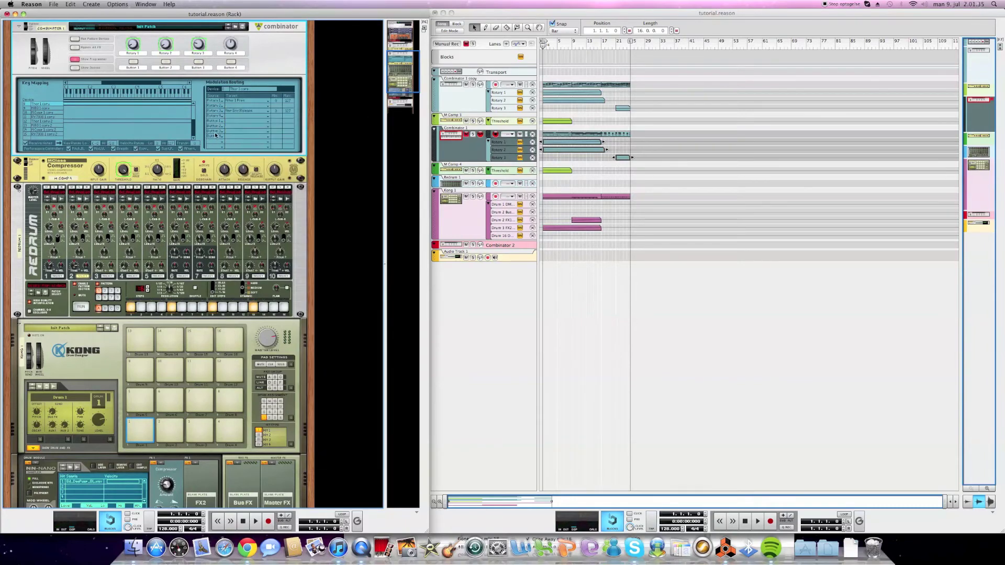
Assign Rotary 3 to Amp Env Release on the first Thor synthesizer
left_click_drag(192, 135, 193, 111)
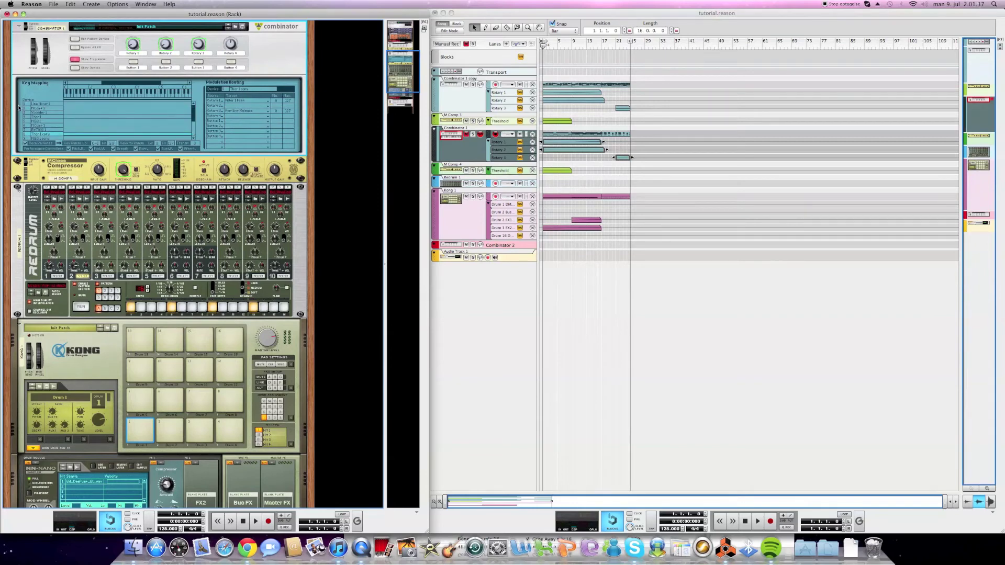
left_click(51, 116)
left_click(238, 111)
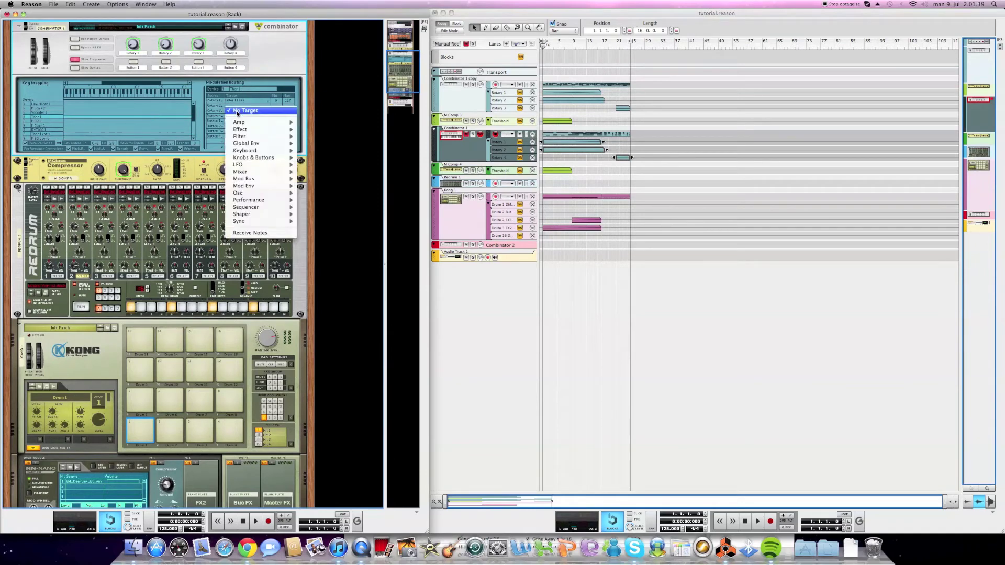
mouse_move(246, 121)
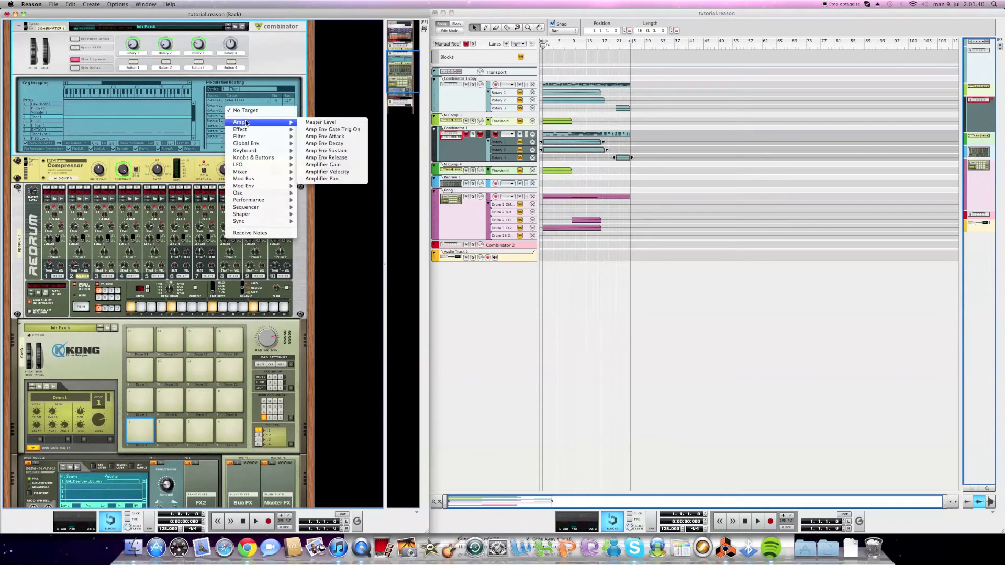
left_click(344, 159)
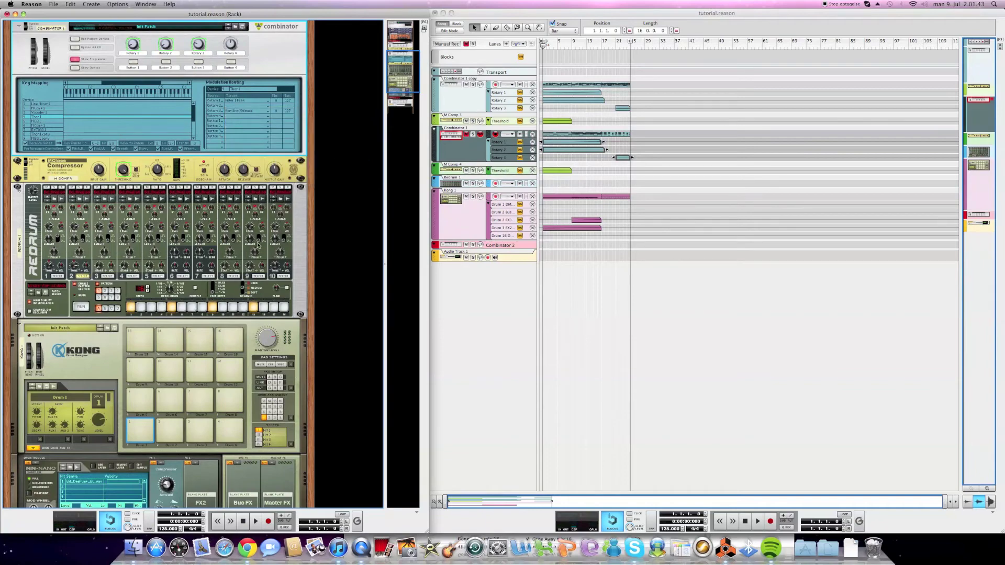
Show the devices inside Combinator 1 and add an RV-7 Digital Reverb after the BV512 vocoder
scroll(253, 228, "up", 3)
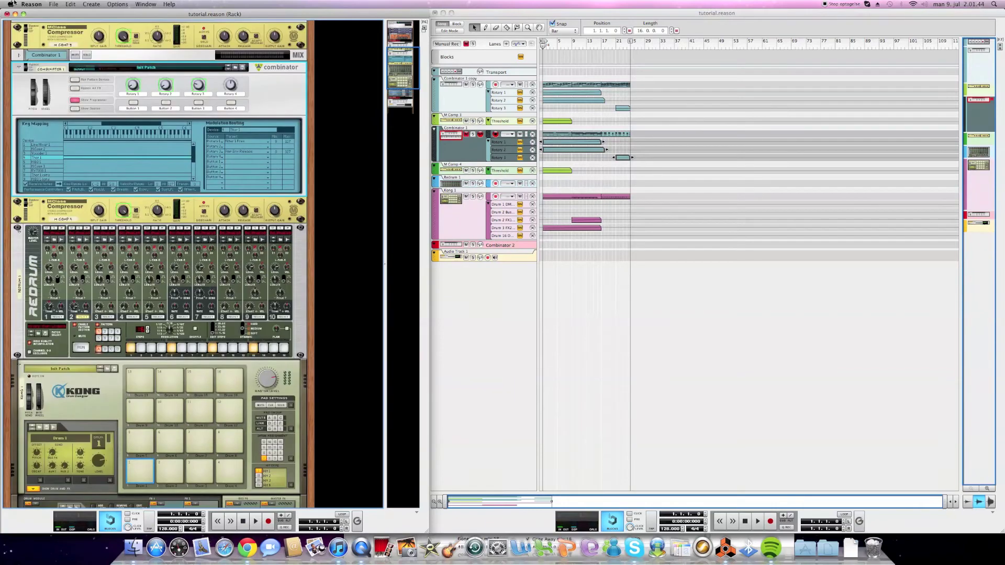
left_click(75, 108)
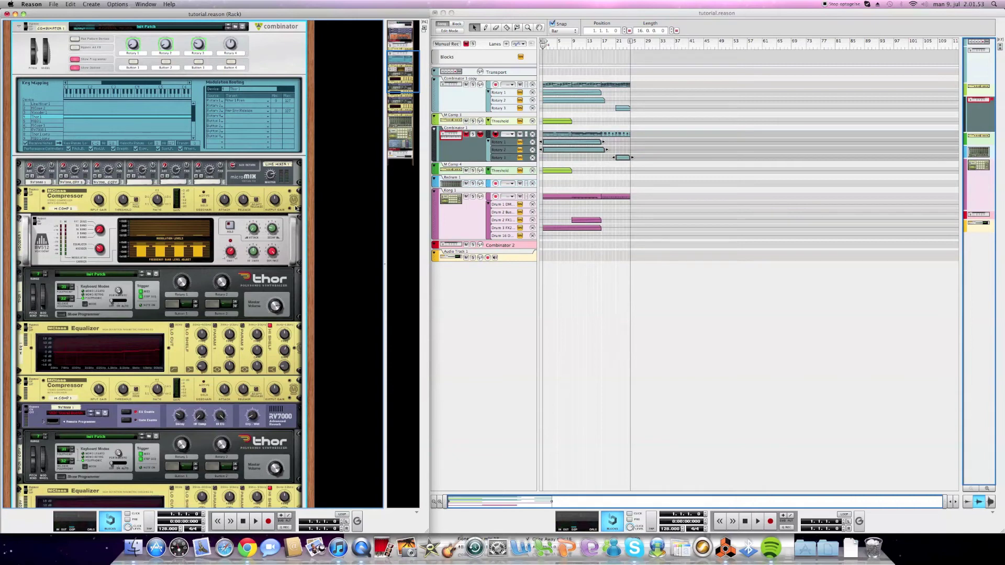
right_click(294, 249)
mouse_move(334, 338)
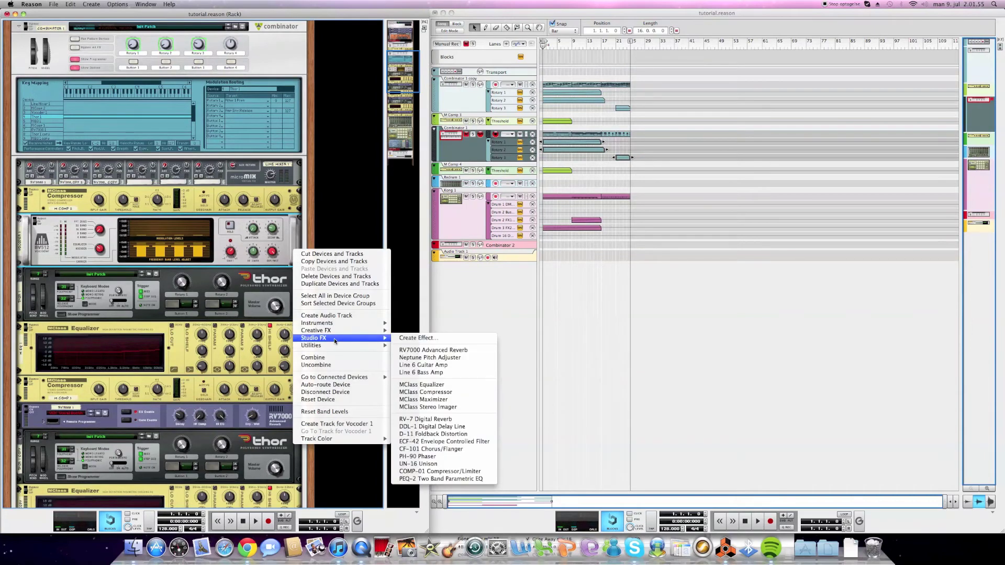
left_click(452, 419)
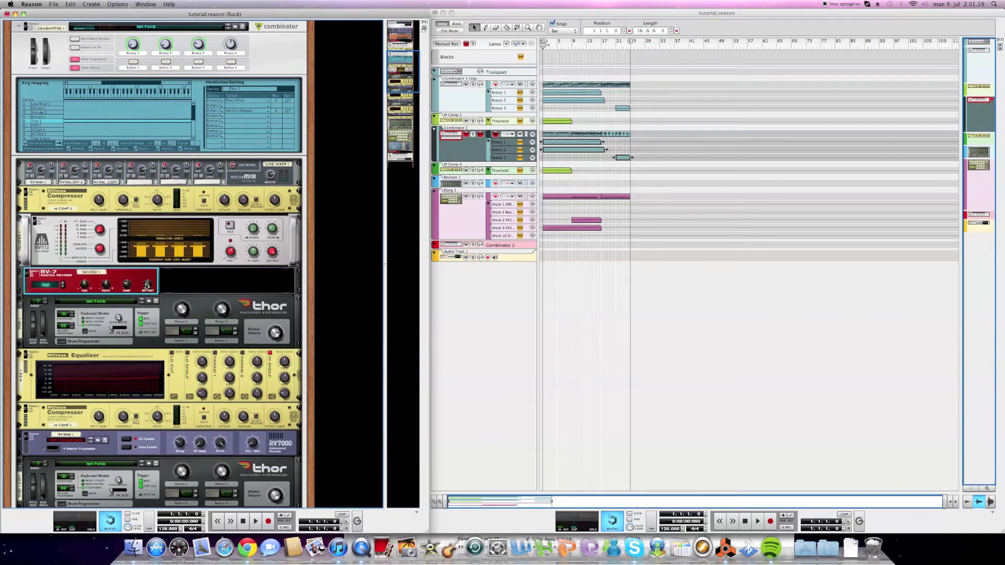
Route Rotary 2 to the RV-7 reverb's Dry/Wet in the modulation routing
left_click(45, 116)
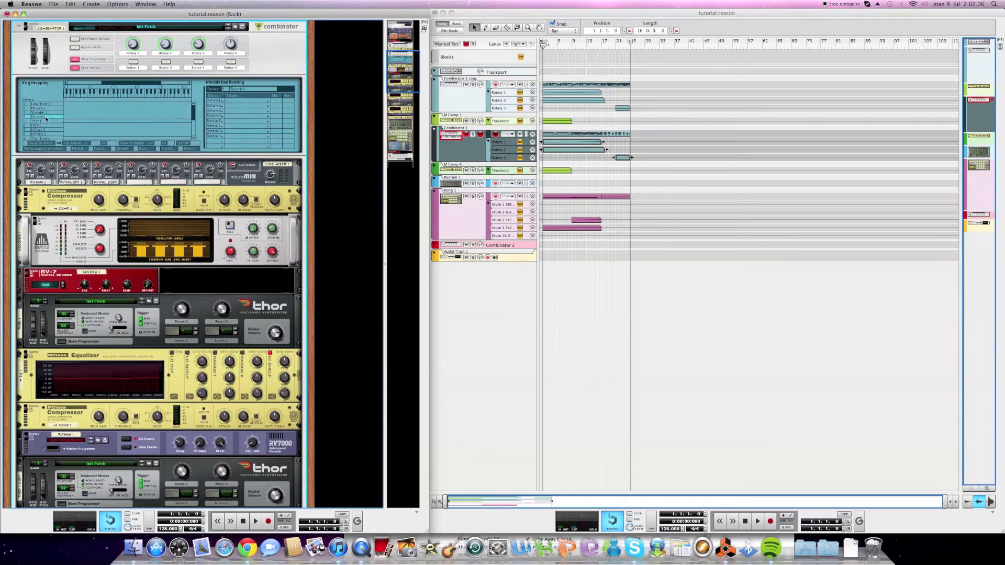
left_click(235, 108)
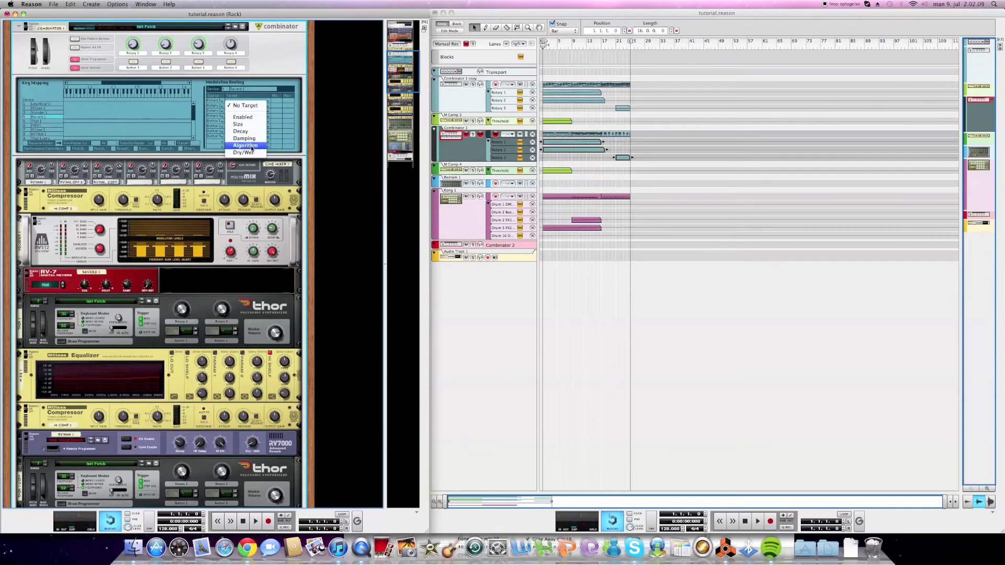
left_click(252, 153)
Unmute the Combinator 1 track, mute Combinator 1 copy, play the arrangement through and return to the start
left_click(573, 162)
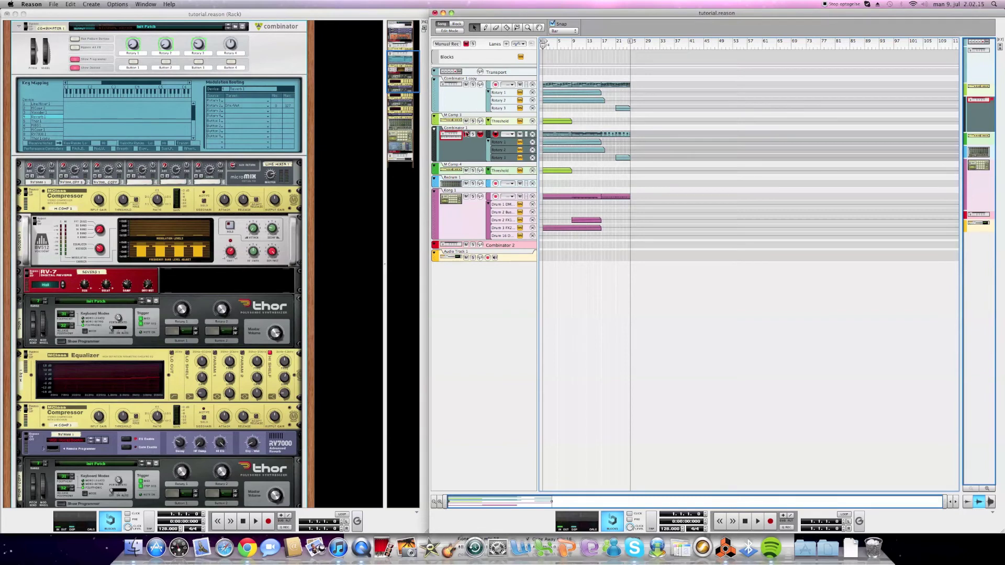
left_click(467, 135)
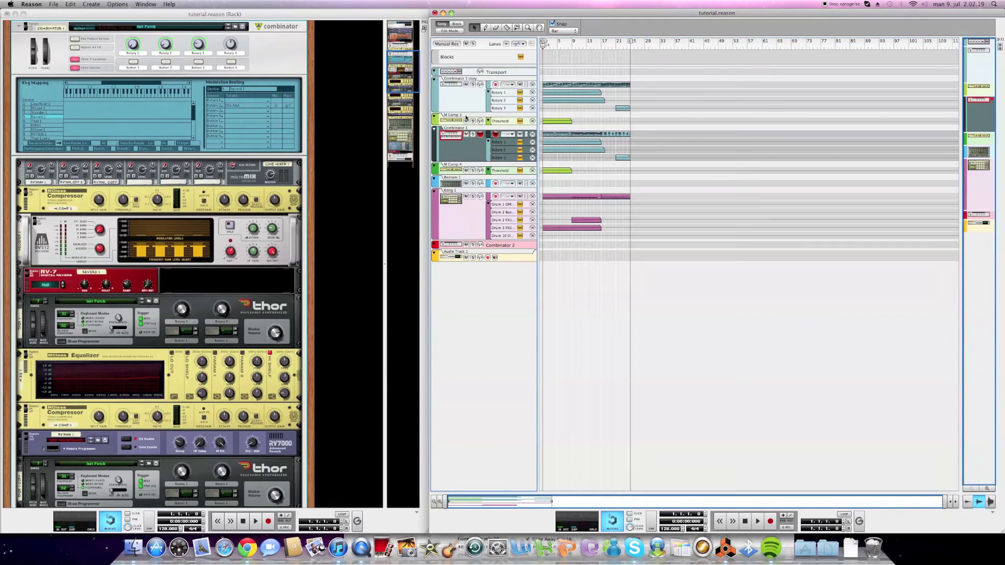
left_click(465, 84)
key("space")
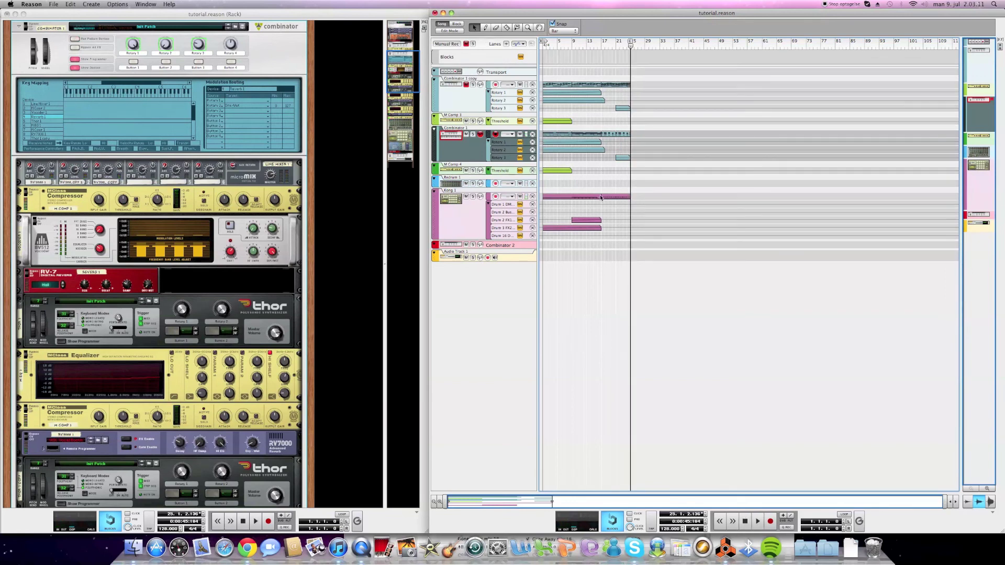
key("KP_0")
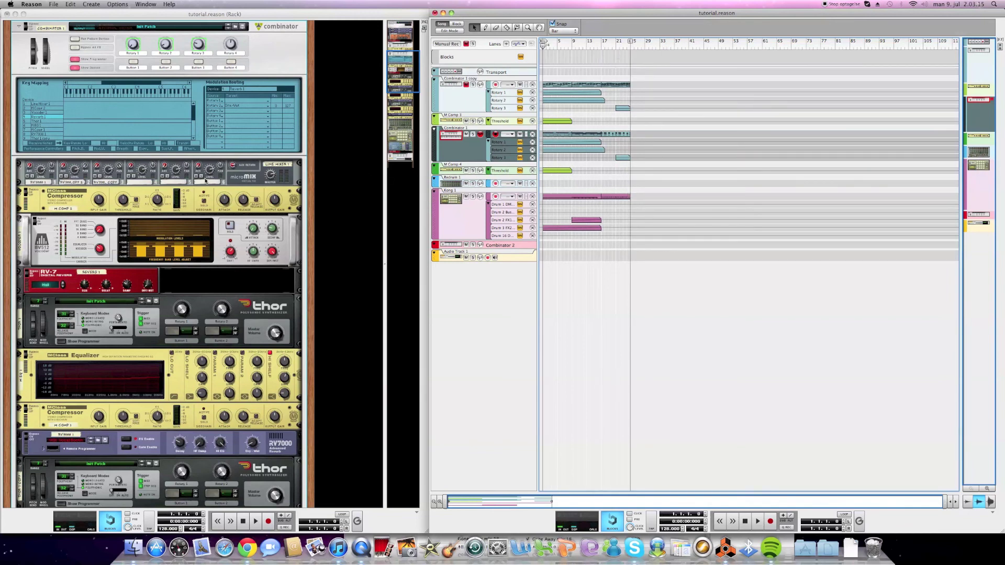
Check the line mixer's master level and the input gain of the compressor that follows it
left_click(290, 261)
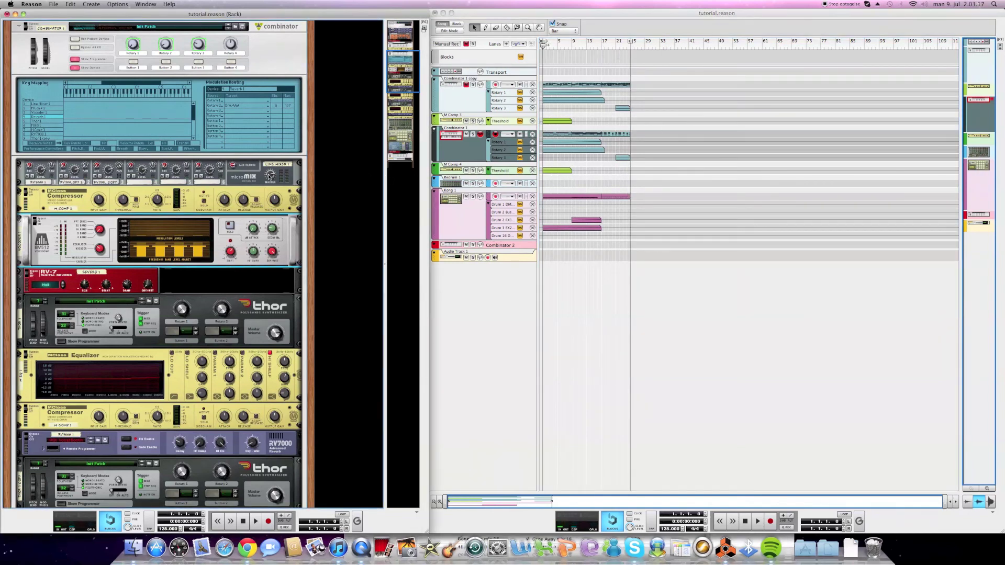
mouse_move(271, 177)
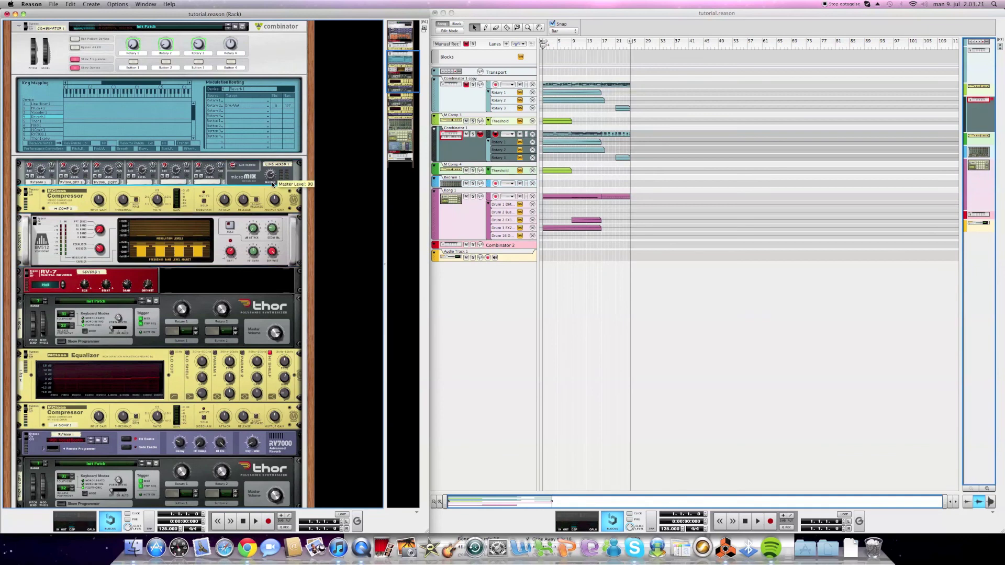
mouse_move(98, 199)
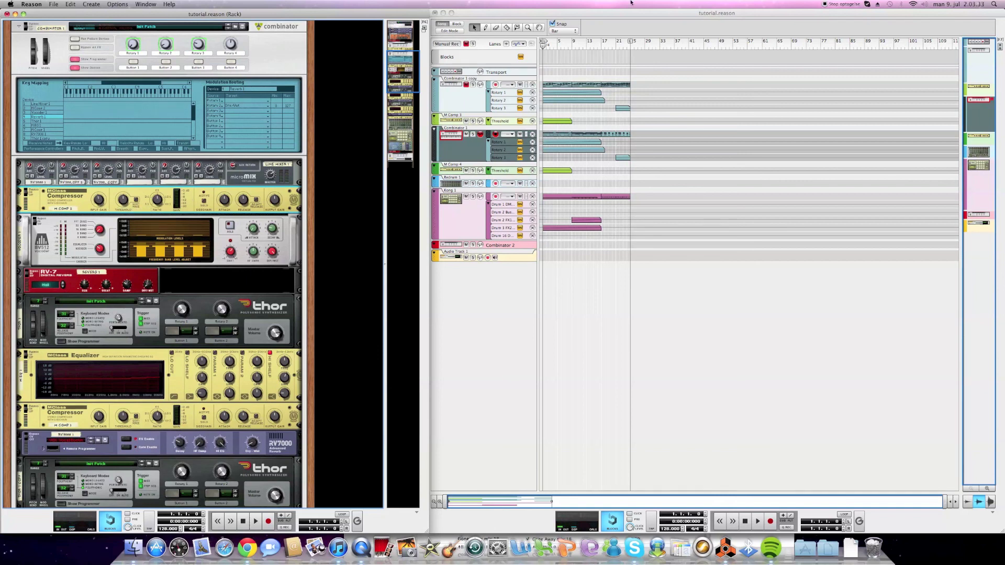
Move the song position to bar 15 and hide Combinator 1's programmer and devices
left_click(595, 47)
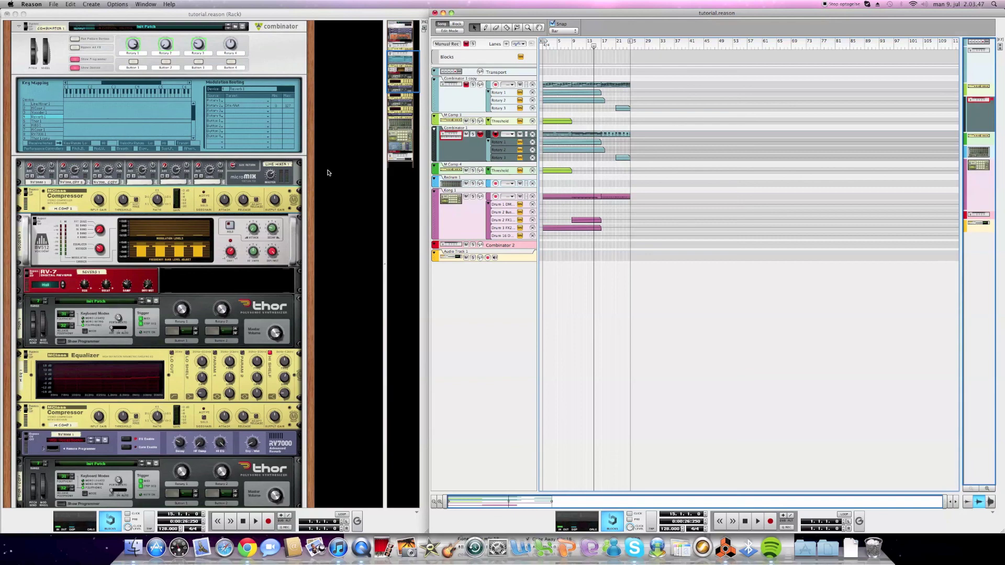
scroll(327, 172, "down", 3)
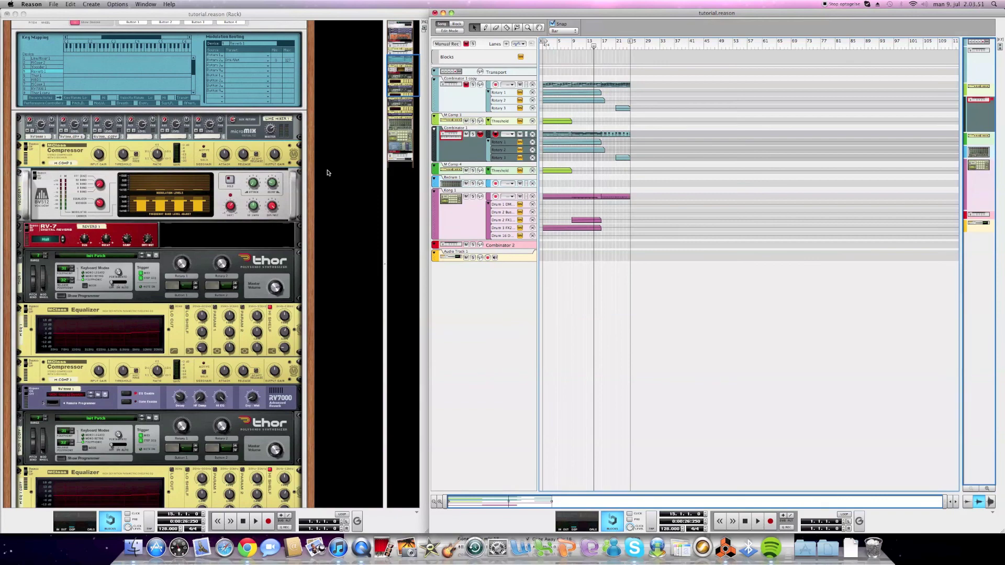
scroll(328, 173, "down", 3)
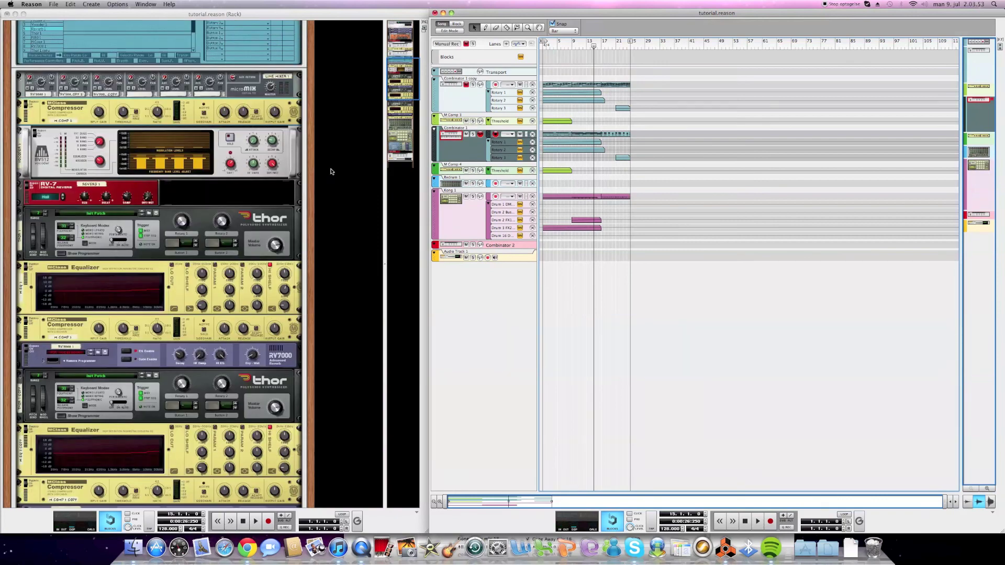
scroll(331, 171, "up", 13)
left_click(75, 174)
left_click(74, 182)
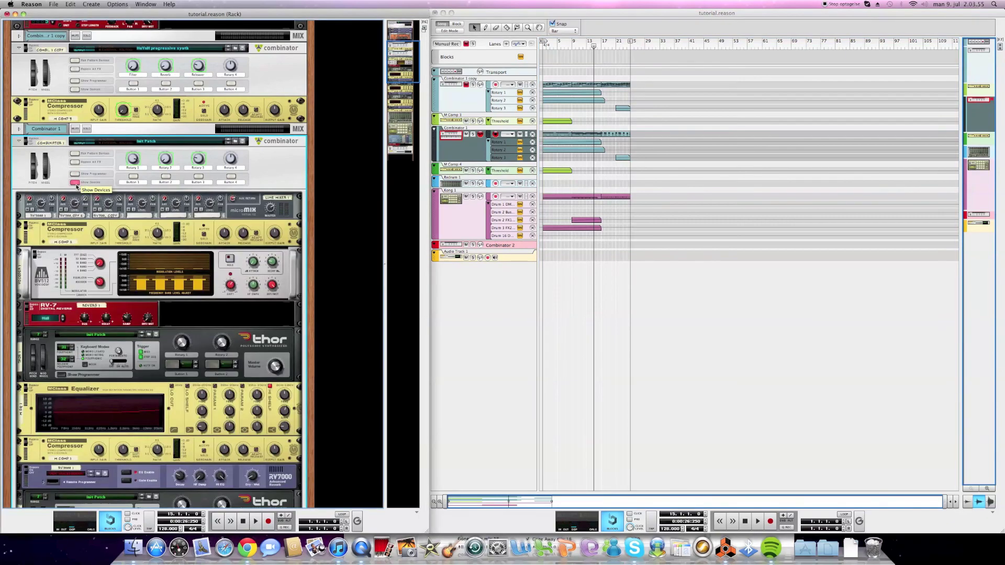